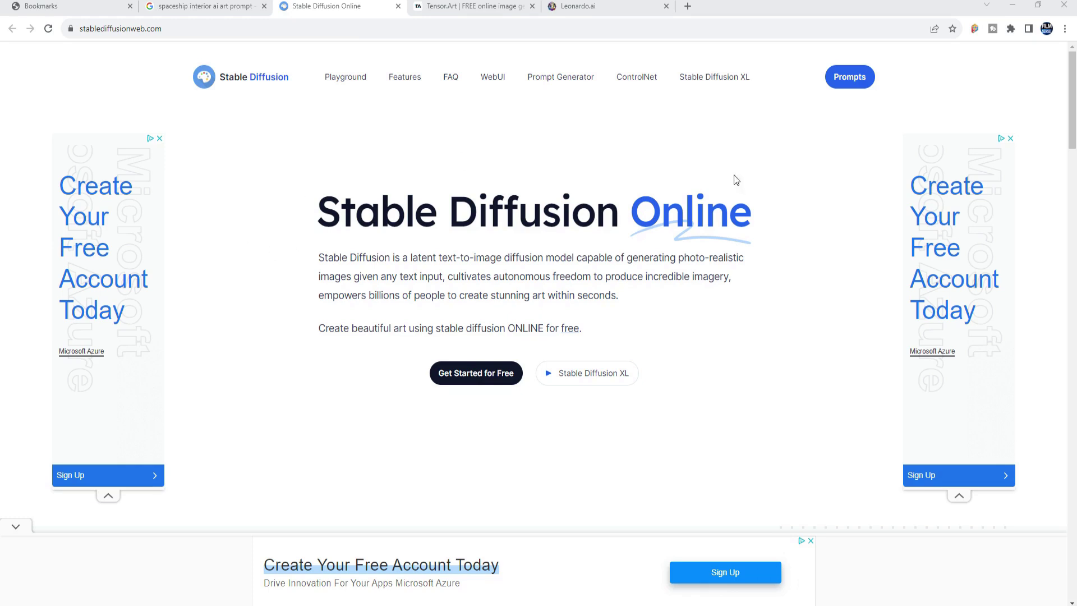
# - Check the Tensor.Art and Leonardo.ai tabs, then open PromptHero's 'Spaceship interior prompts' and scroll its grid
pyautogui.click(470, 7)
pyautogui.click(590, 8)
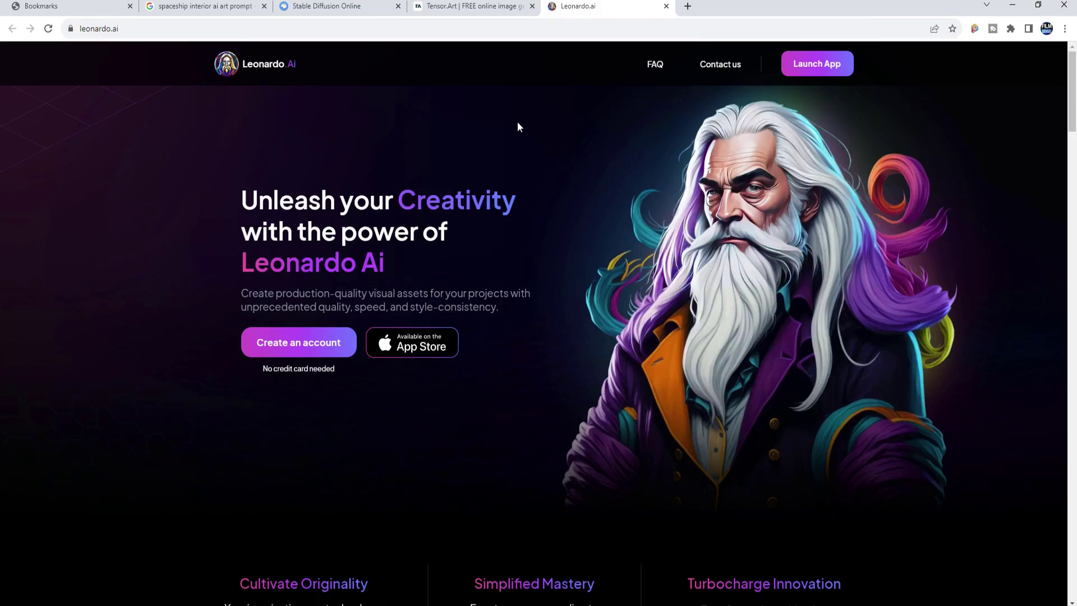
pyautogui.click(210, 7)
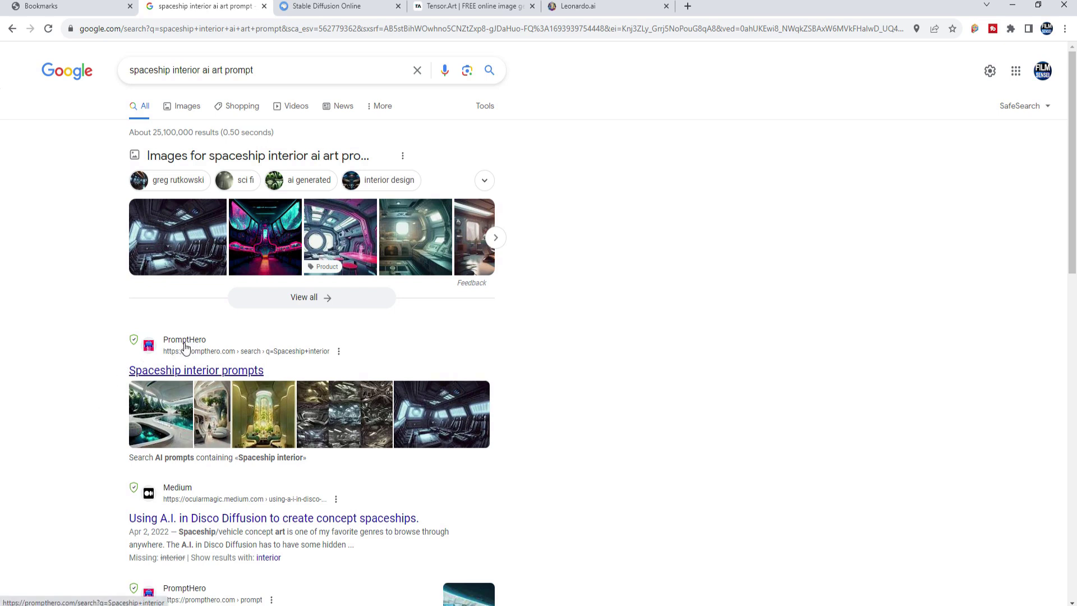
pyautogui.click(198, 370)
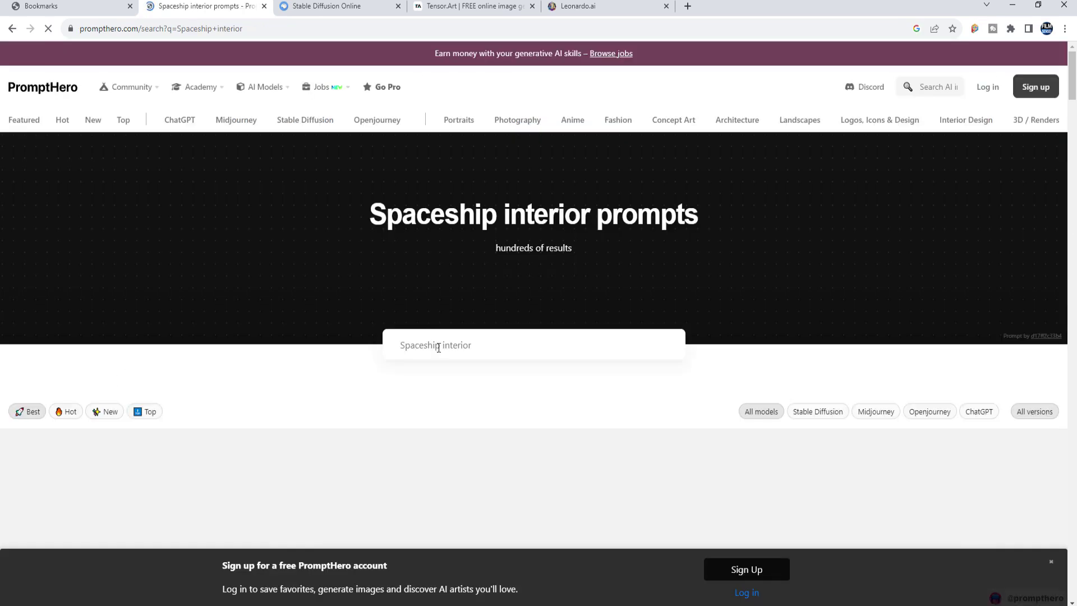
pyautogui.scroll(-5, 451, 334)
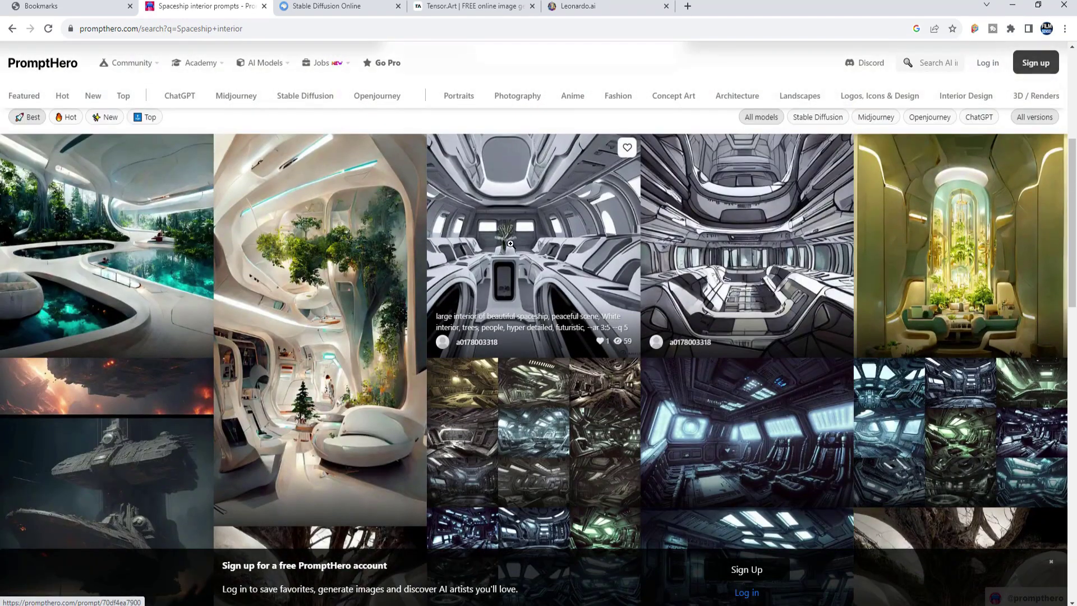
# - Open the white spaceship interior prompt, then select the full spaceship deck prompt in Prompt.txt
pyautogui.click(477, 313)
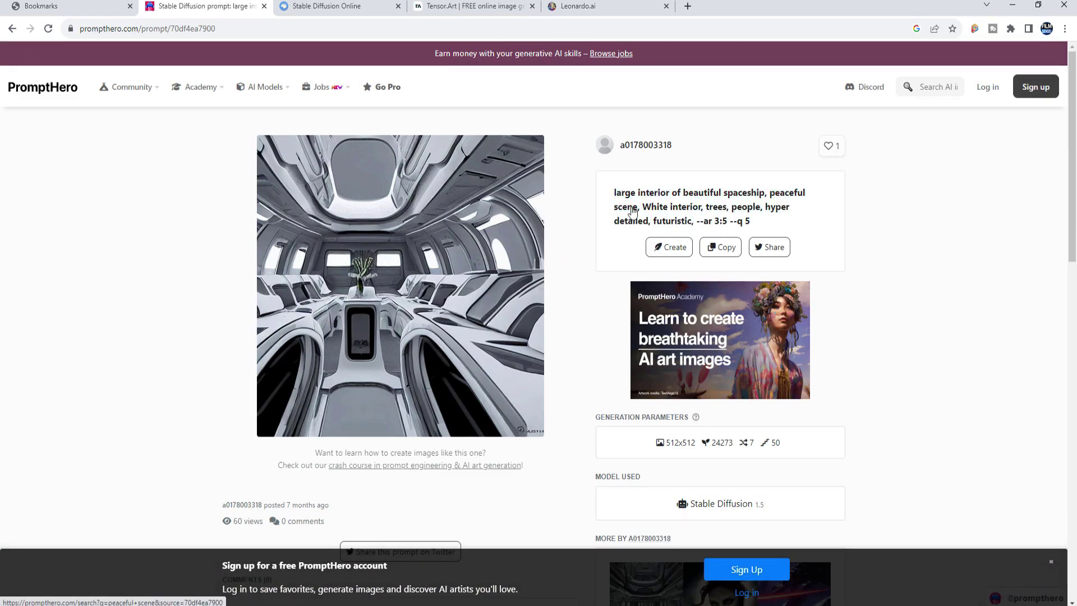
pyautogui.hotkey('alt', 'Tab')
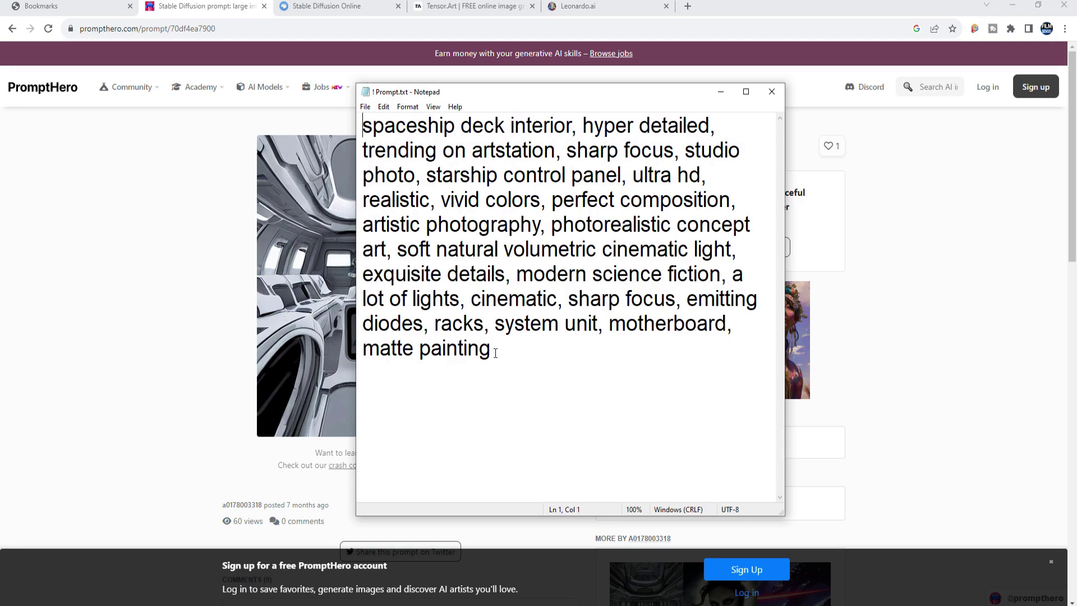
pyautogui.moveTo(493, 353)
pyautogui.mouseDown()
pyautogui.moveTo(408, 249)
pyautogui.moveTo(365, 115)
pyautogui.mouseUp()
pyautogui.hotkey('ctrl', 'c')
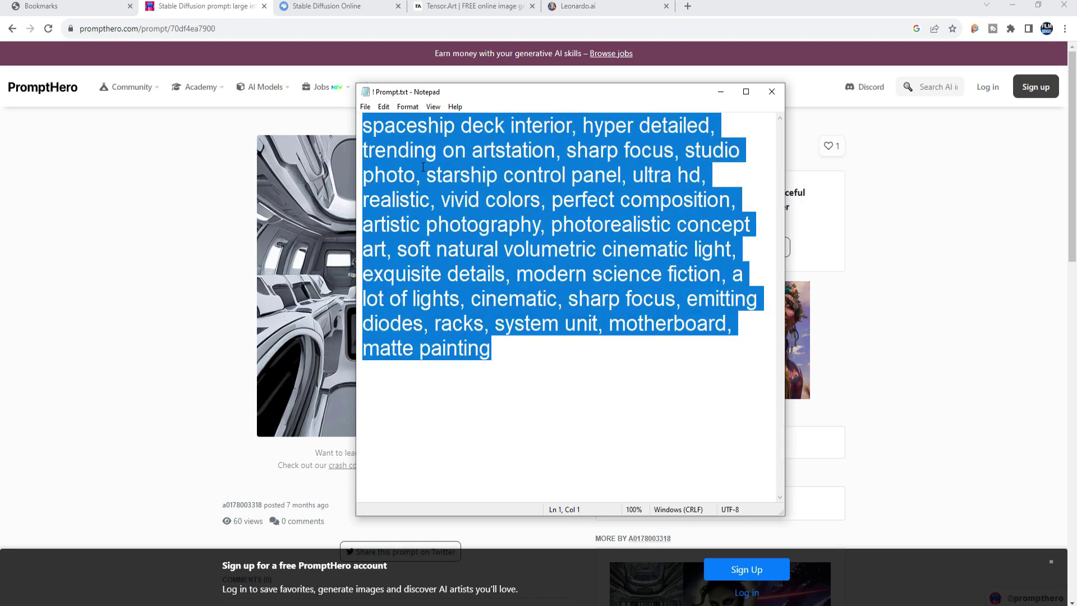
pyautogui.moveTo(594, 96); pyautogui.dragTo(292, 101)
pyautogui.click(293, 85)
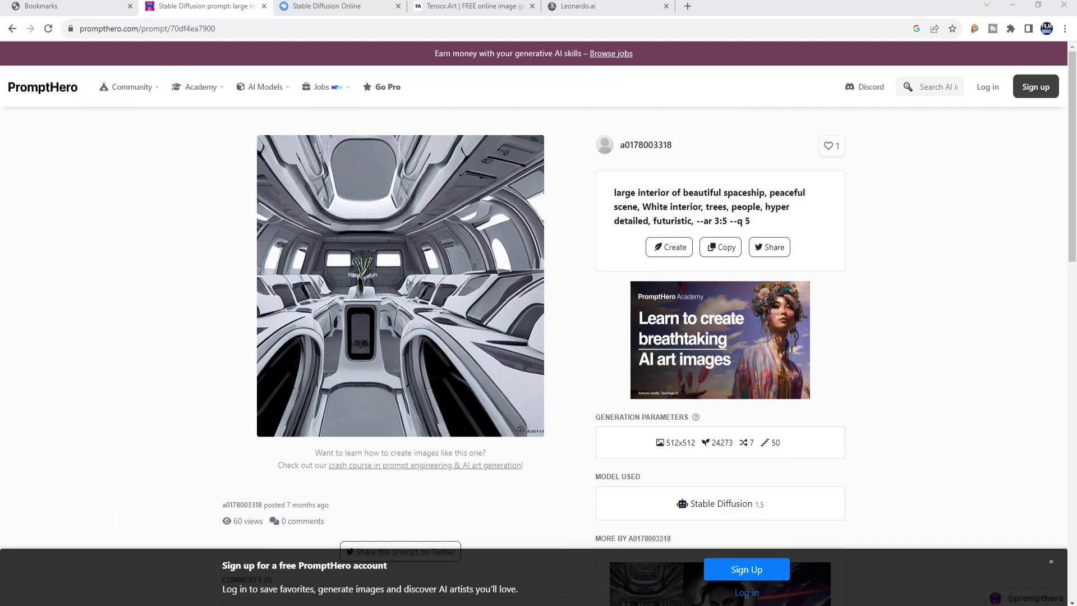
# - Paste the spaceship deck prompt into Stable Diffusion Online's Playground and generate an image
pyautogui.click(328, 6)
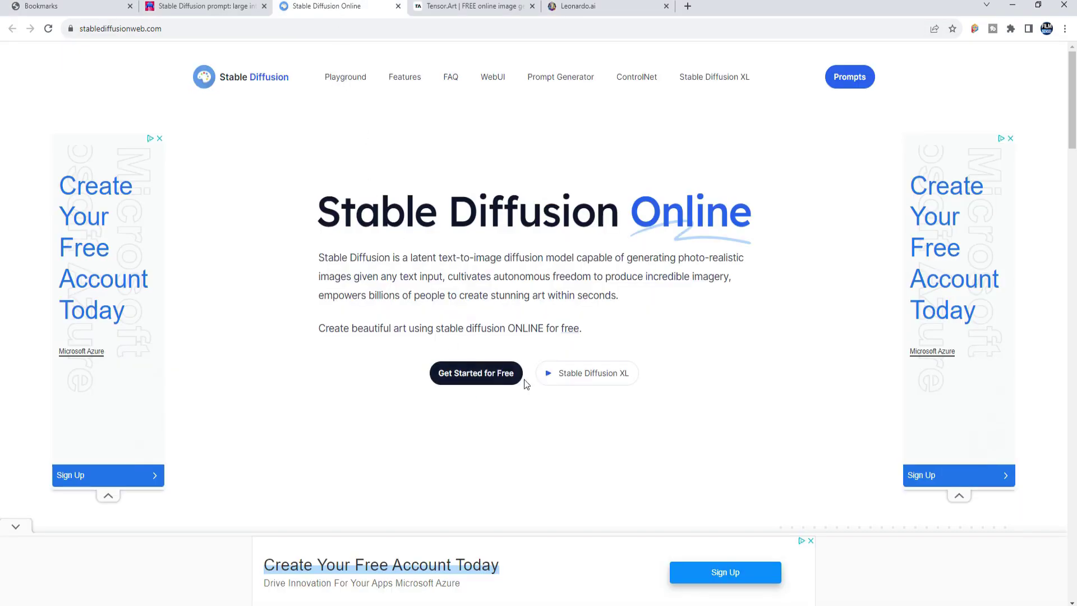
pyautogui.click(497, 376)
pyautogui.scroll(5, 527, 334)
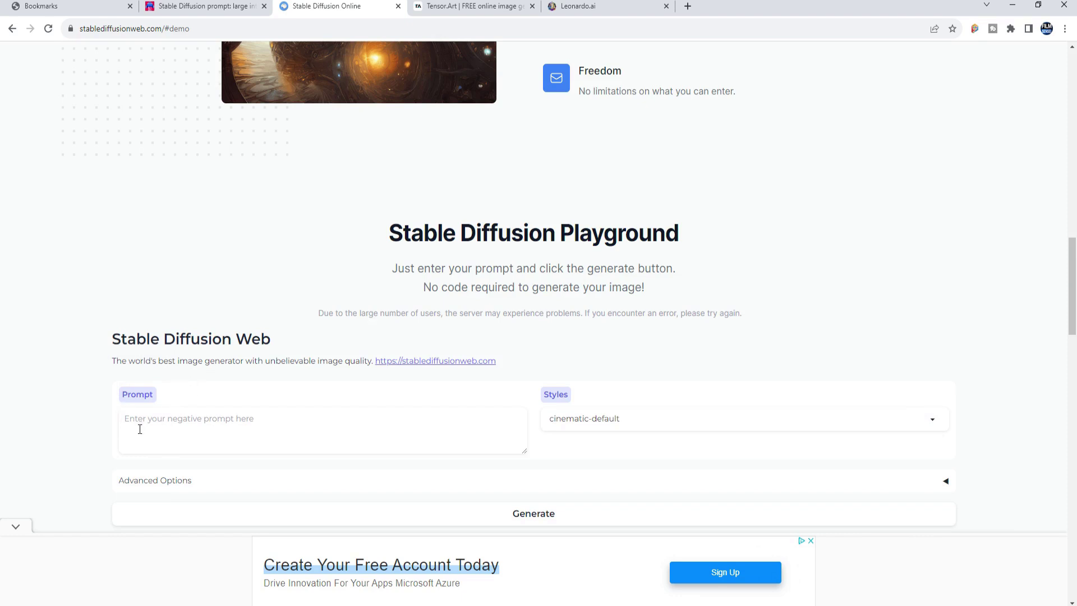
pyautogui.click(145, 422)
pyautogui.hotkey('ctrl', 'v')
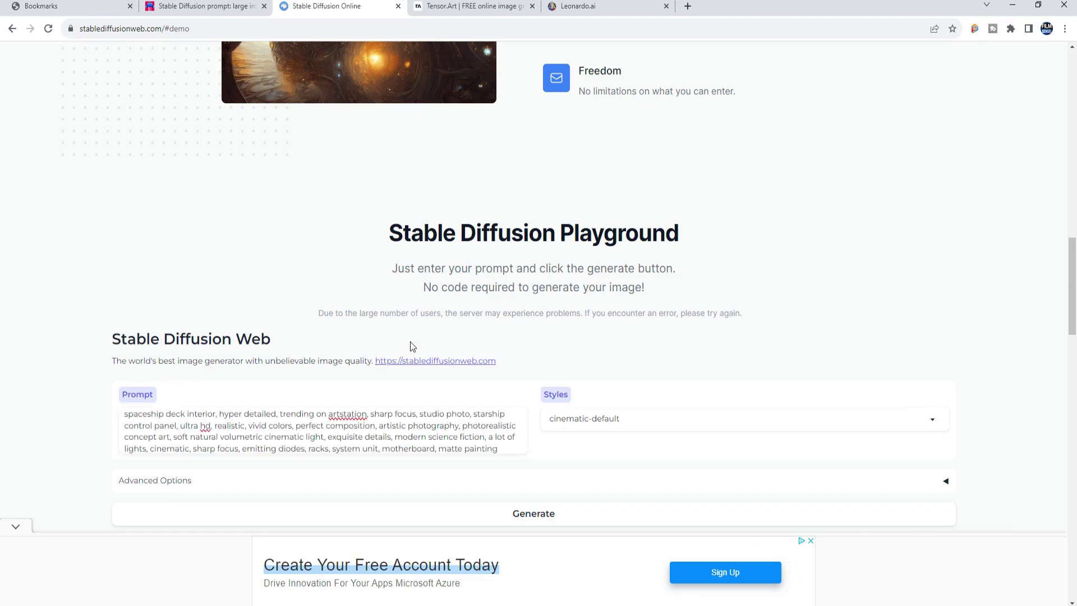
pyautogui.scroll(-3, 611, 438)
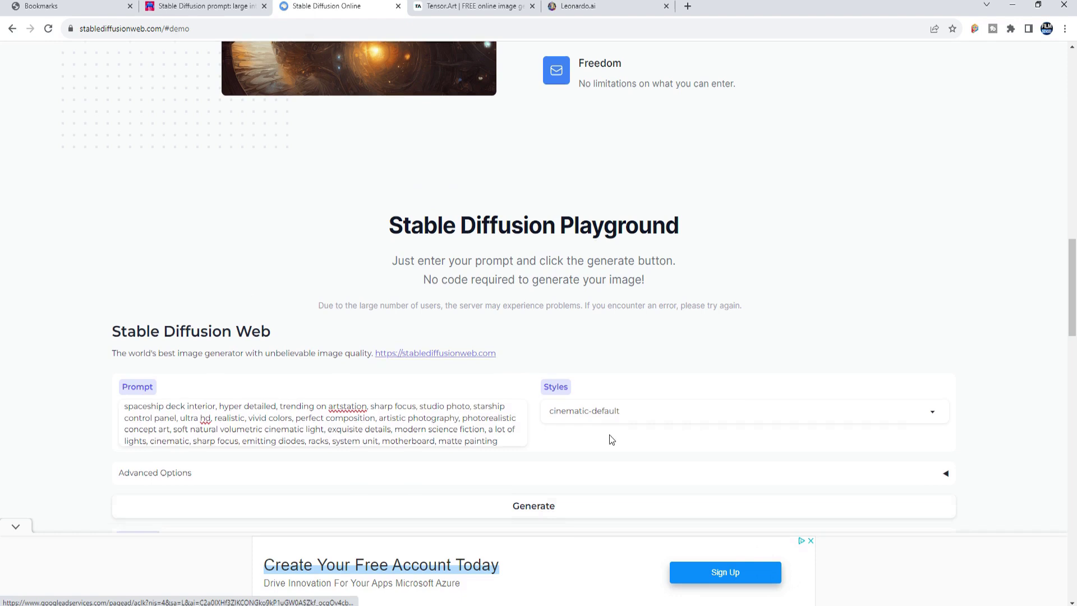
pyautogui.click(521, 339)
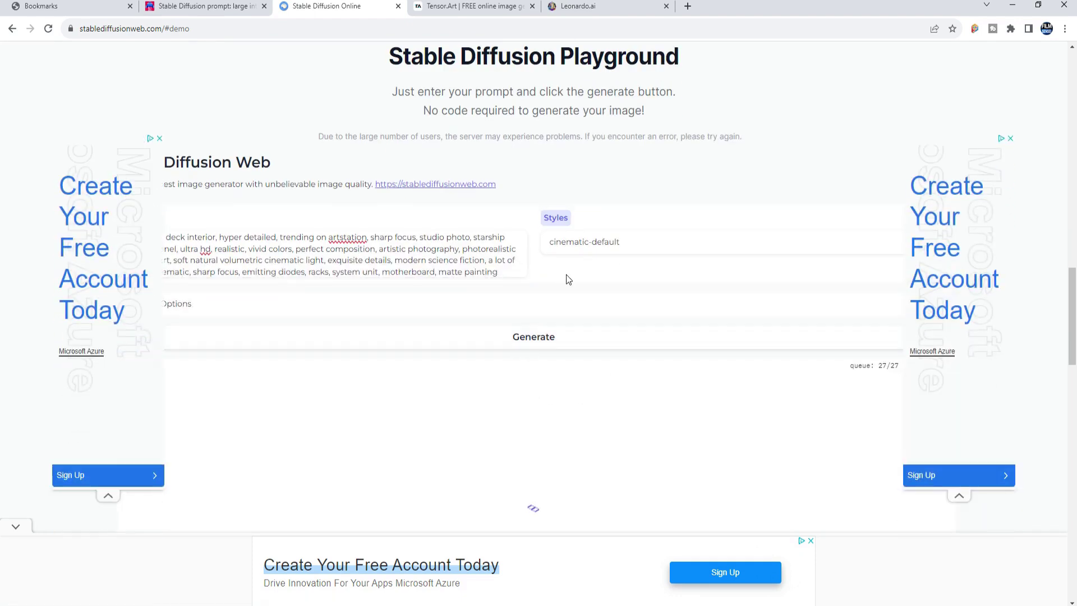
# - Scroll through the Stable Diffusion Online generation page, then move on to Tensor.Art
pyautogui.scroll(-3, 583, 269)
pyautogui.scroll(-1, 856, 170)
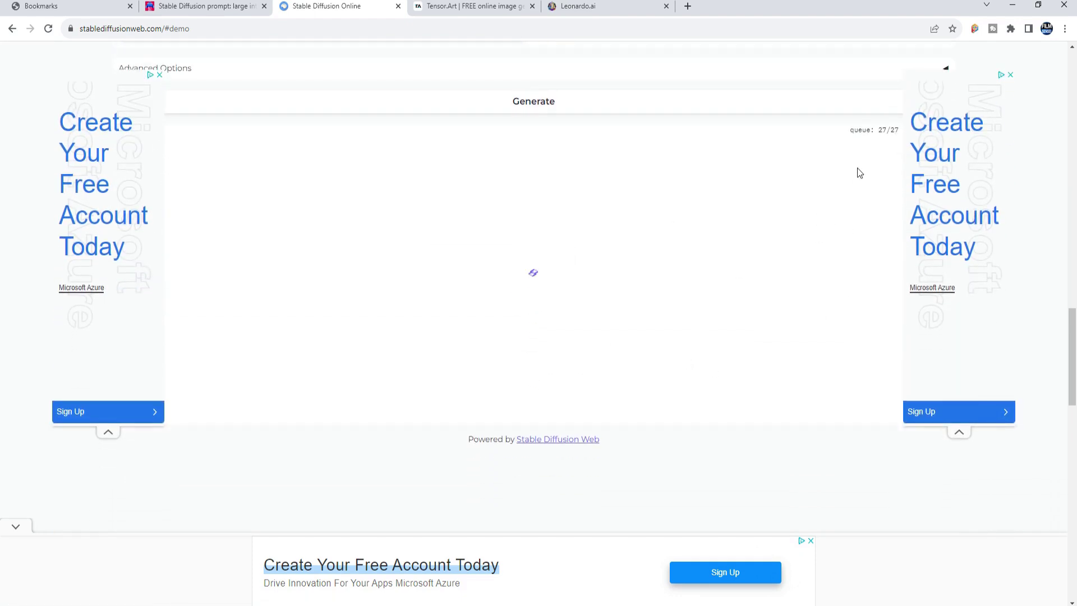
pyautogui.scroll(-3, 702, 276)
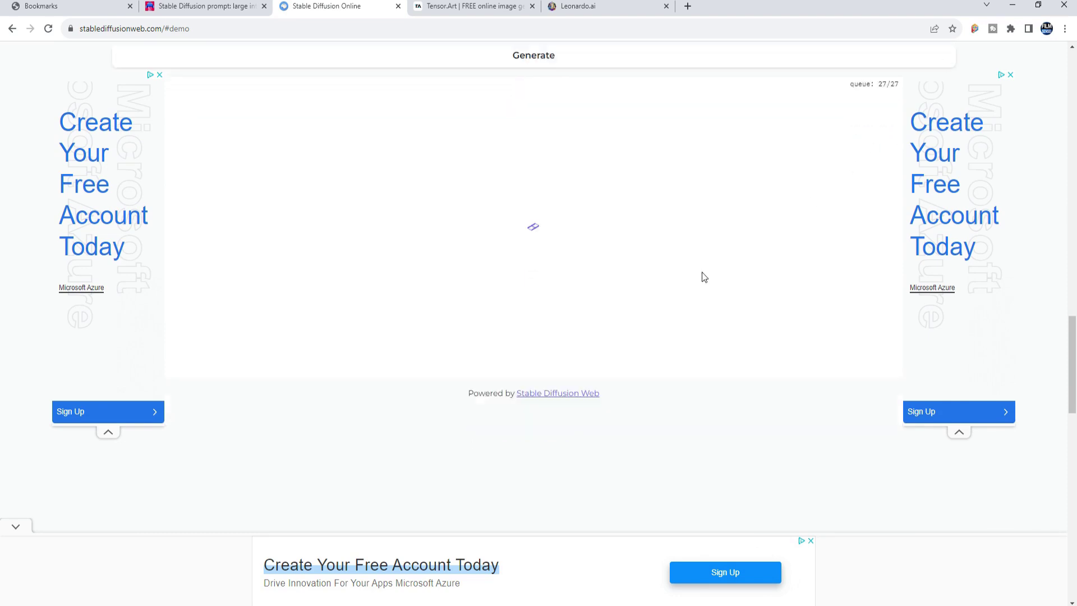
pyautogui.scroll(5, 637, 217)
pyautogui.scroll(5, 584, 190)
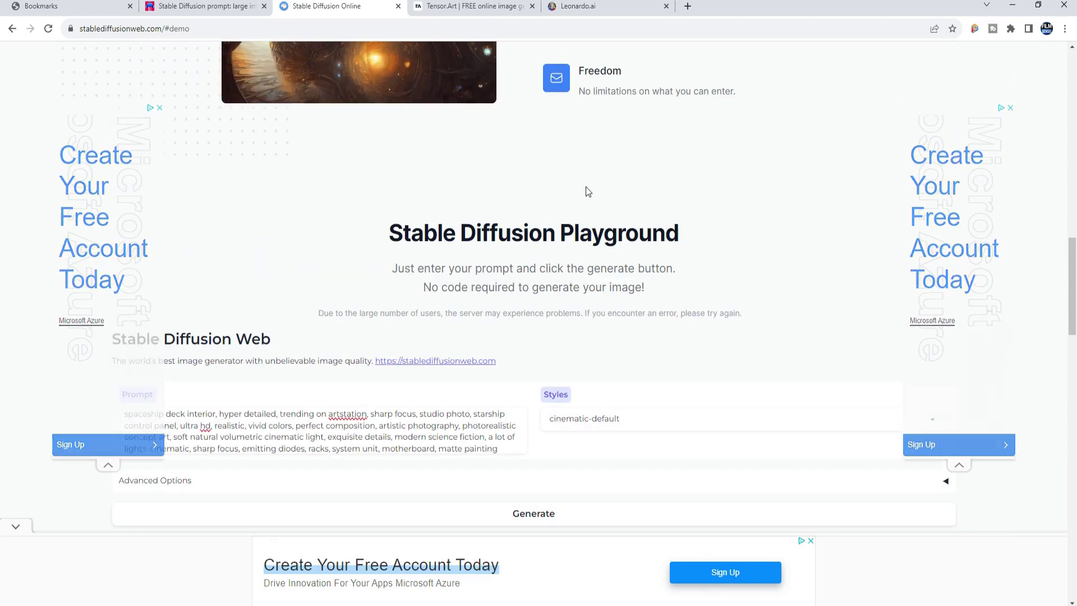
pyautogui.click(470, 8)
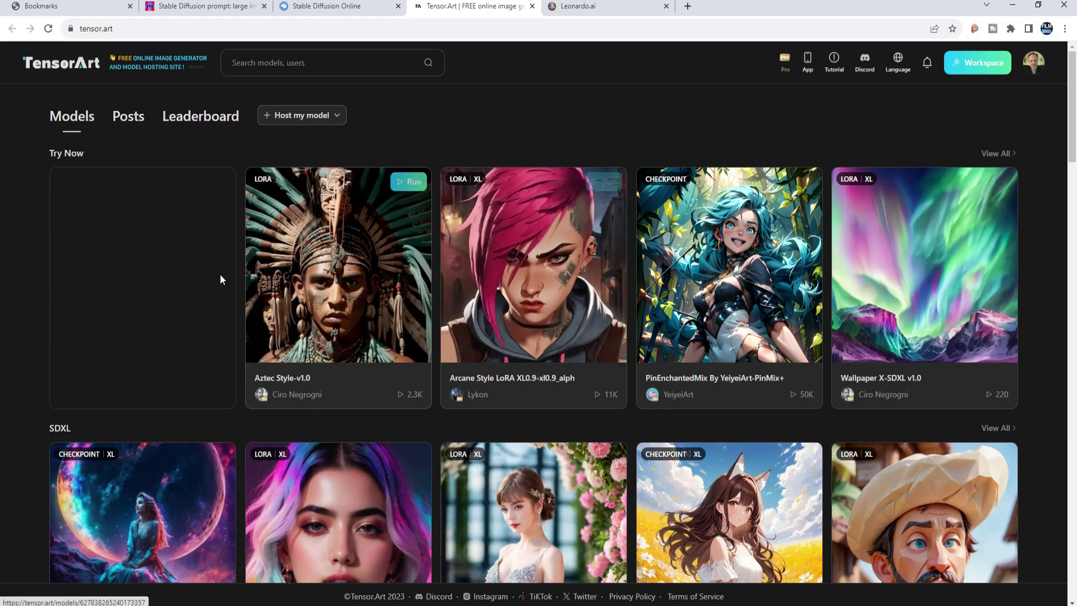
# - Search Tensor.Art models for 'photo' and open RealPhotoCompleteEastWorld
pyautogui.click(267, 65)
pyautogui.write('photo')
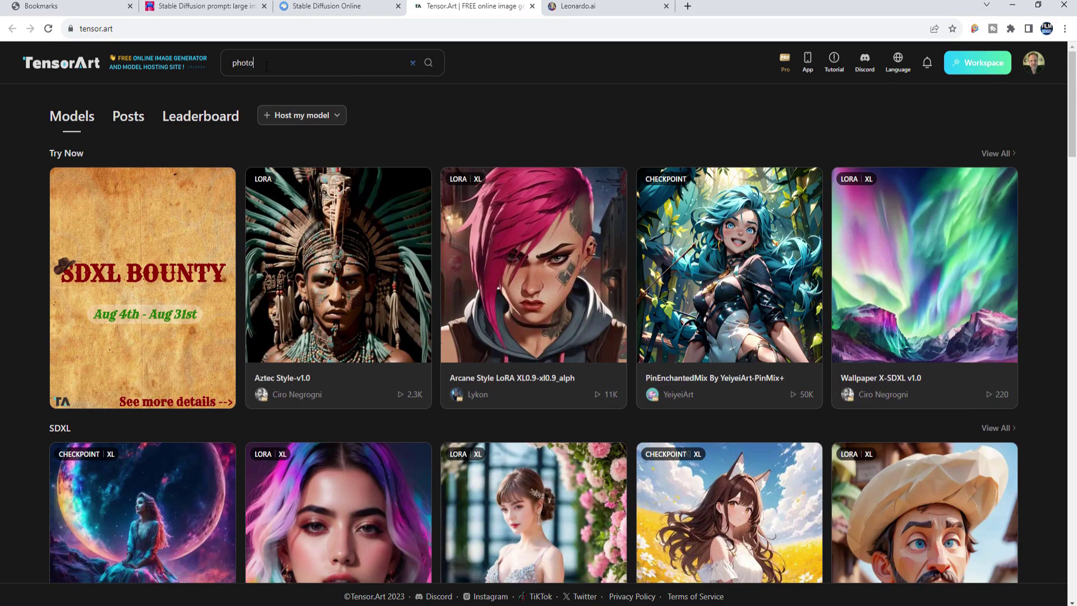
pyautogui.press('Return')
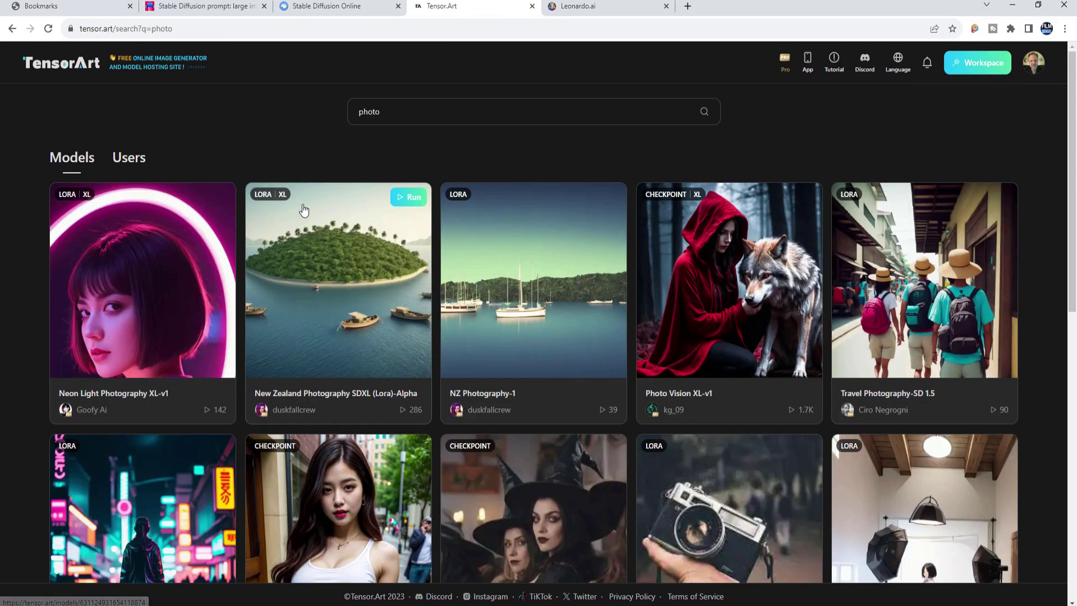
pyautogui.scroll(-3, 356, 365)
pyautogui.click(356, 364)
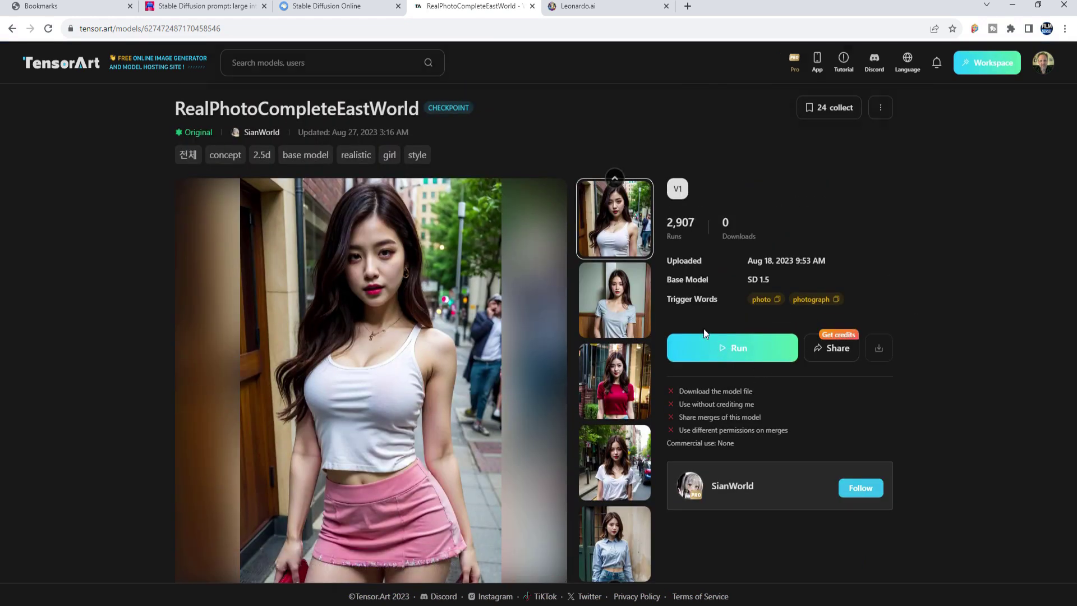
# - Paste the spaceship deck prompt into RealPhotoCompleteEastWorld's generator and queue an image
pyautogui.click(706, 338)
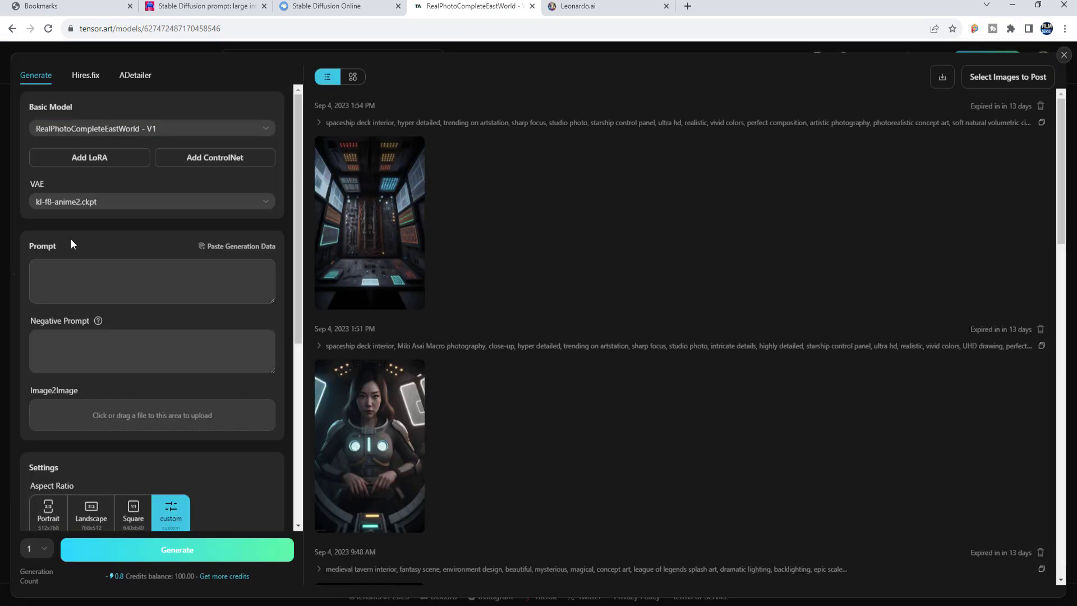
pyautogui.click(43, 267)
pyautogui.hotkey('ctrl', 'v')
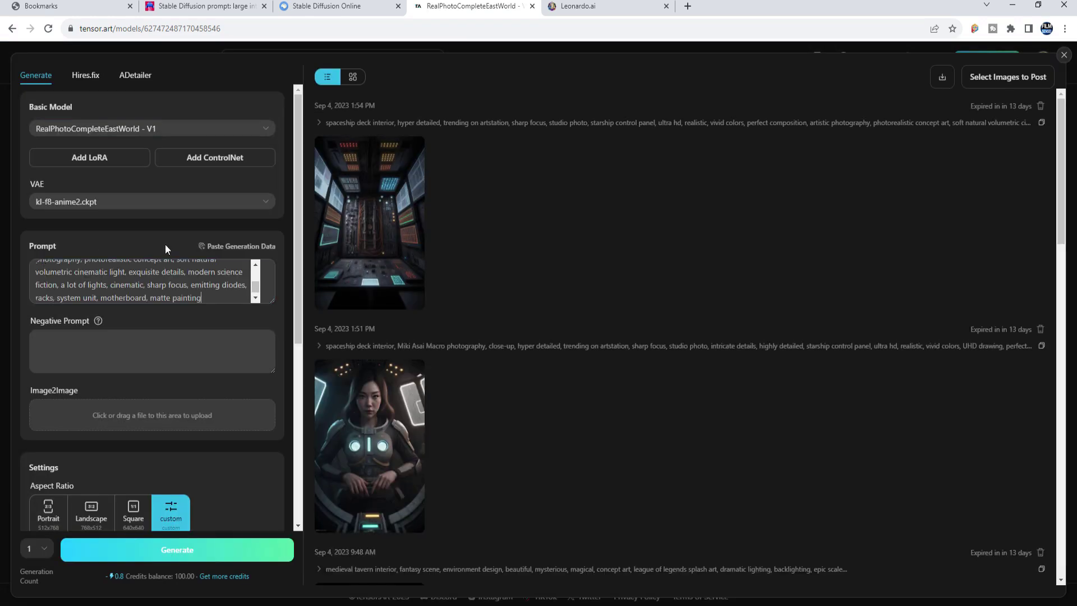
pyautogui.click(192, 555)
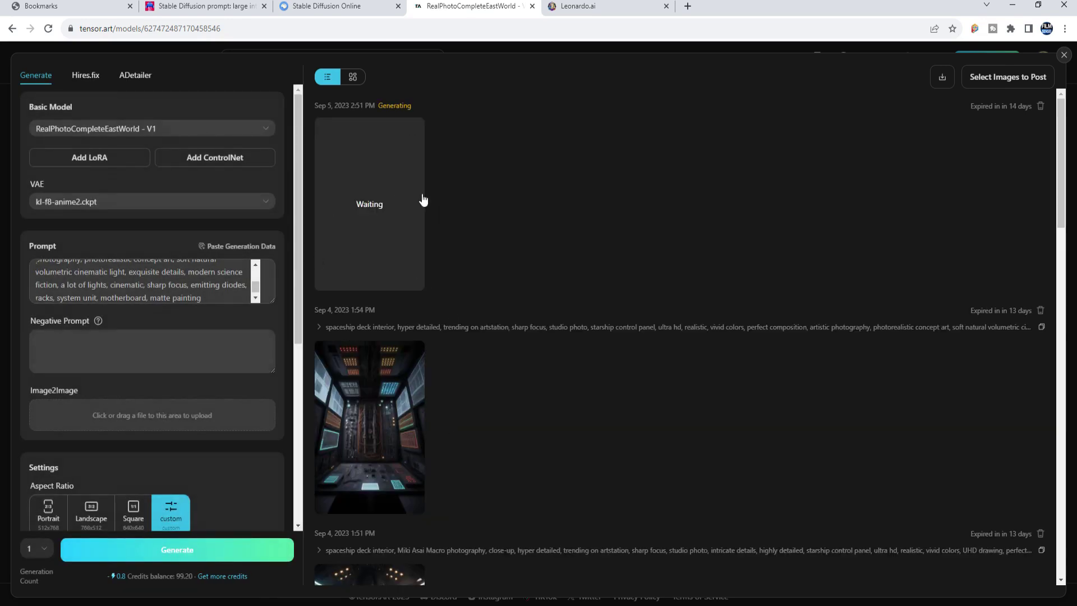
# - Launch the Leonardo web app and start generating with the PhotoReal model
pyautogui.click(596, 7)
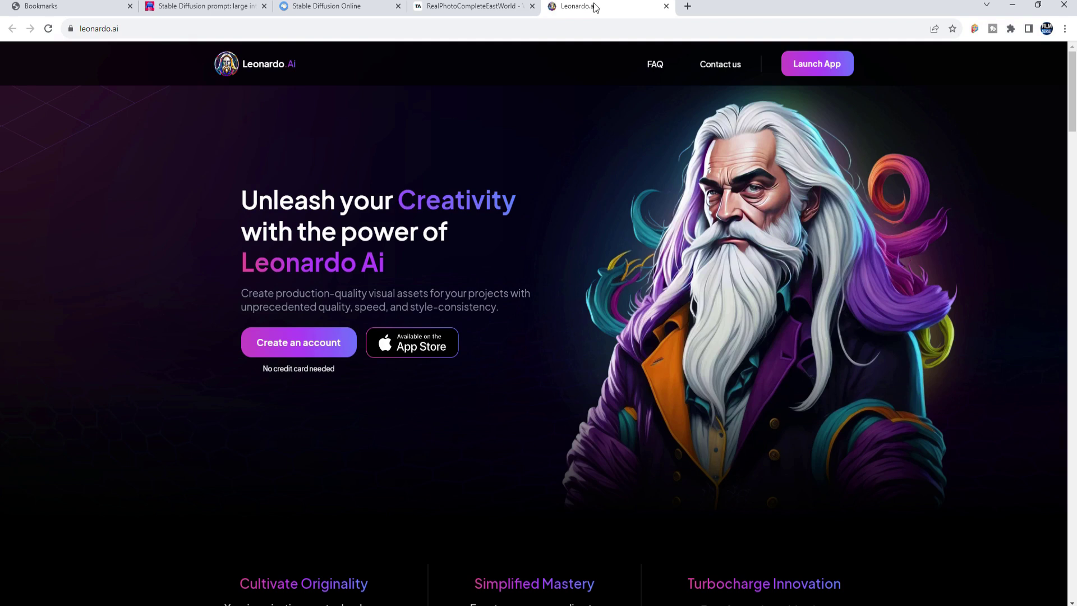
pyautogui.click(802, 66)
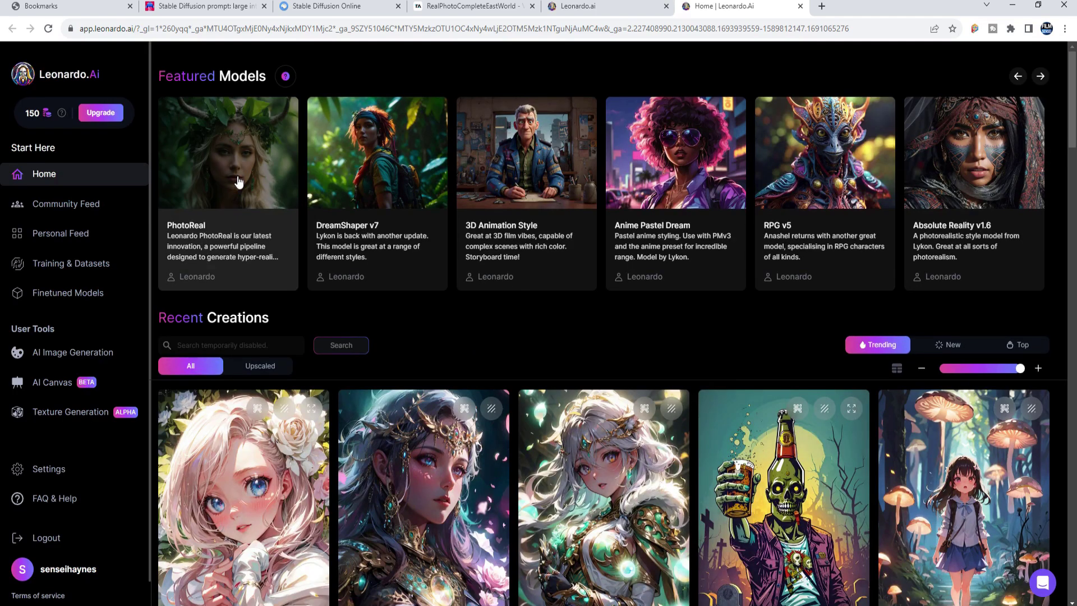
pyautogui.click(238, 180)
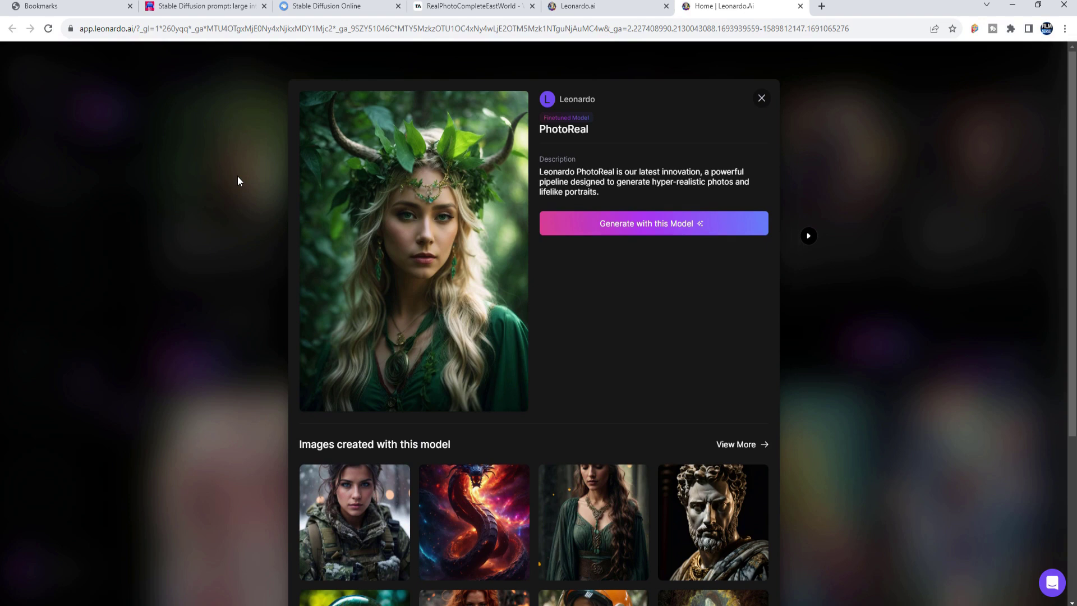
pyautogui.click(629, 227)
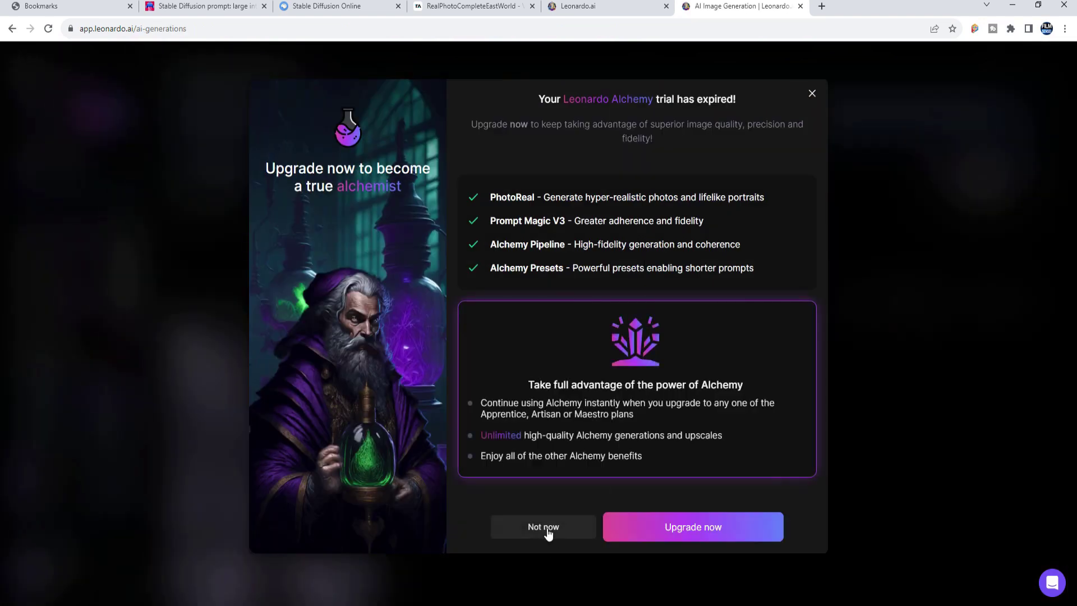
# - Dismiss the expired Alchemy offer and scroll down to the spaceship deck image in the history
pyautogui.click(547, 530)
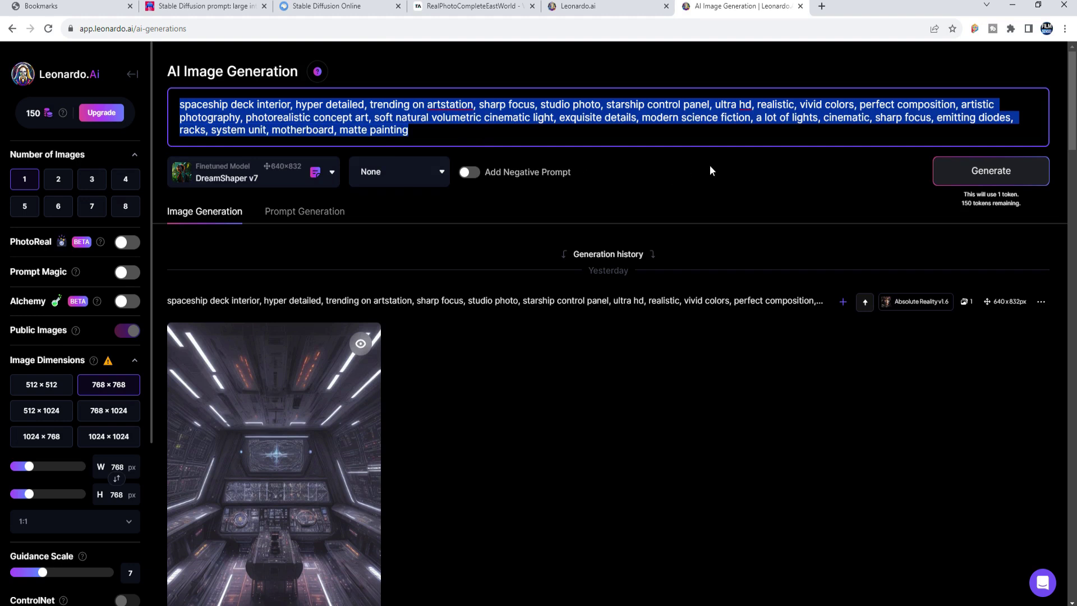
pyautogui.scroll(-2, 507, 323)
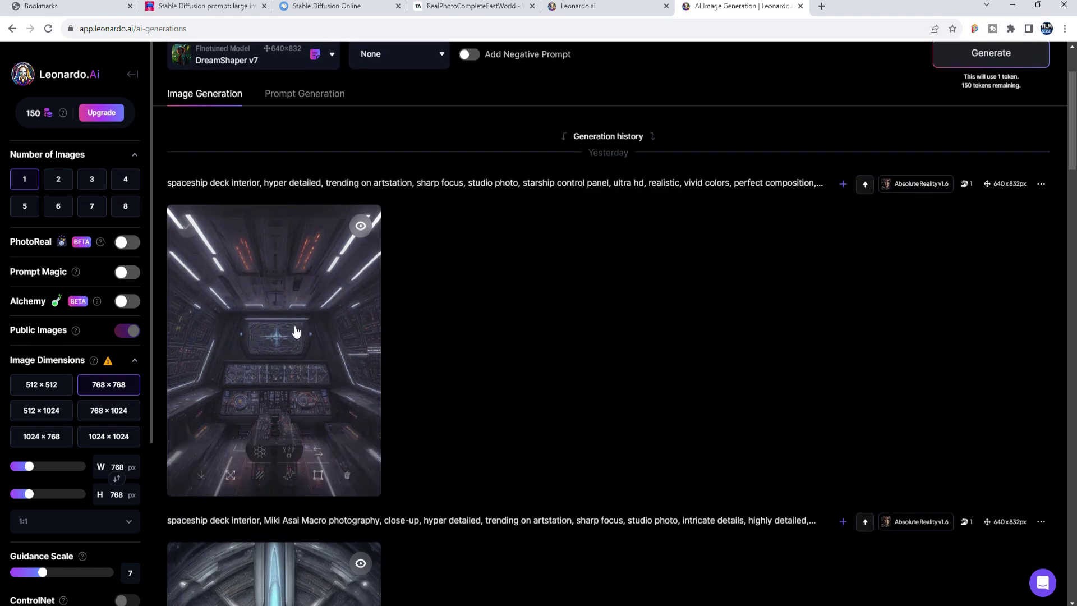
pyautogui.scroll(-3, 550, 314)
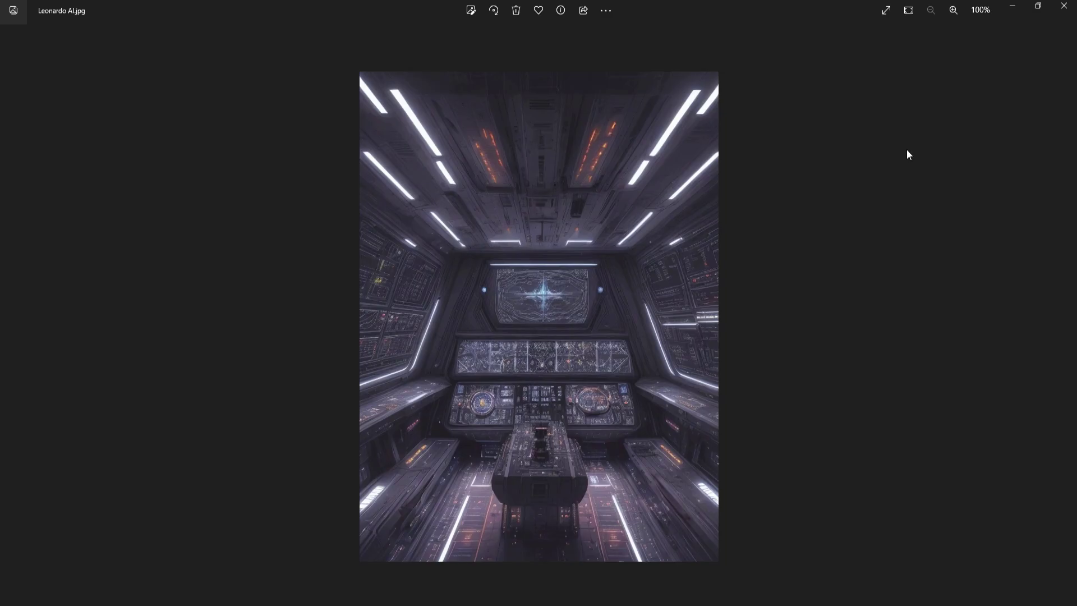
# - Step from Leonardo AI.jpg through Stable Diffusion.png to Tensor Art.png
pyautogui.press('Right')
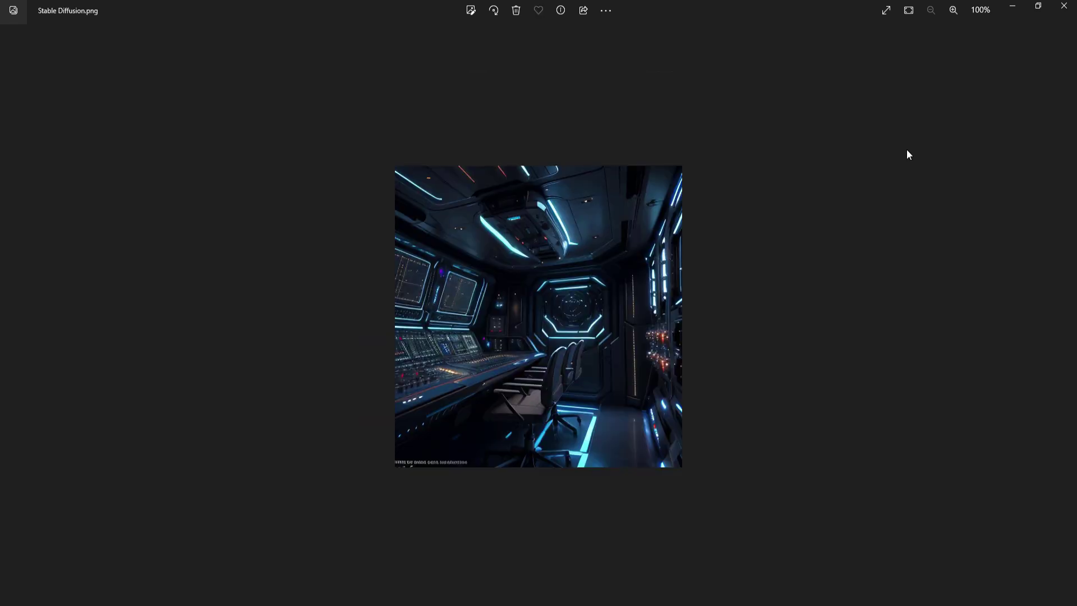
pyautogui.press('Right')
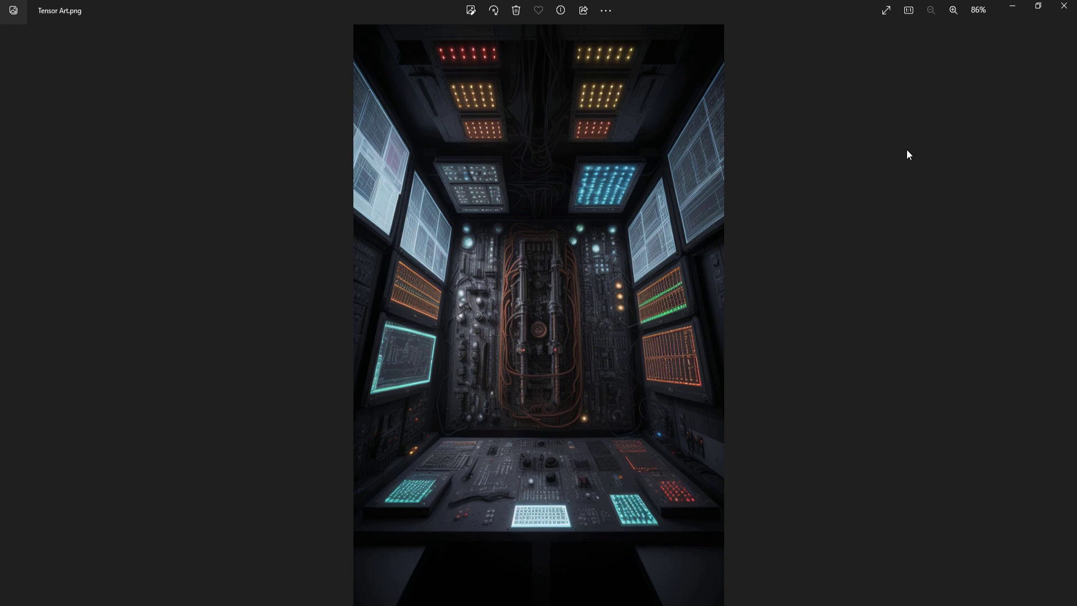
# - Page through Adobe Express (5)–(8) and Runway ML (1)–(3), then open HitFilm's new media menu
pyautogui.press('Right')
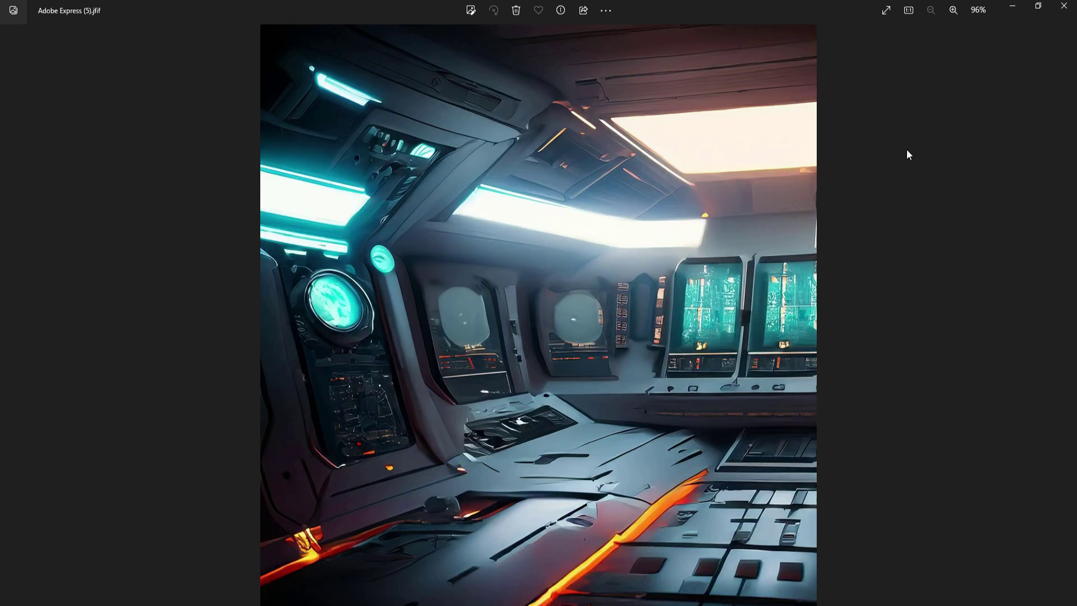
pyautogui.press('Right')
pyautogui.press('Right')
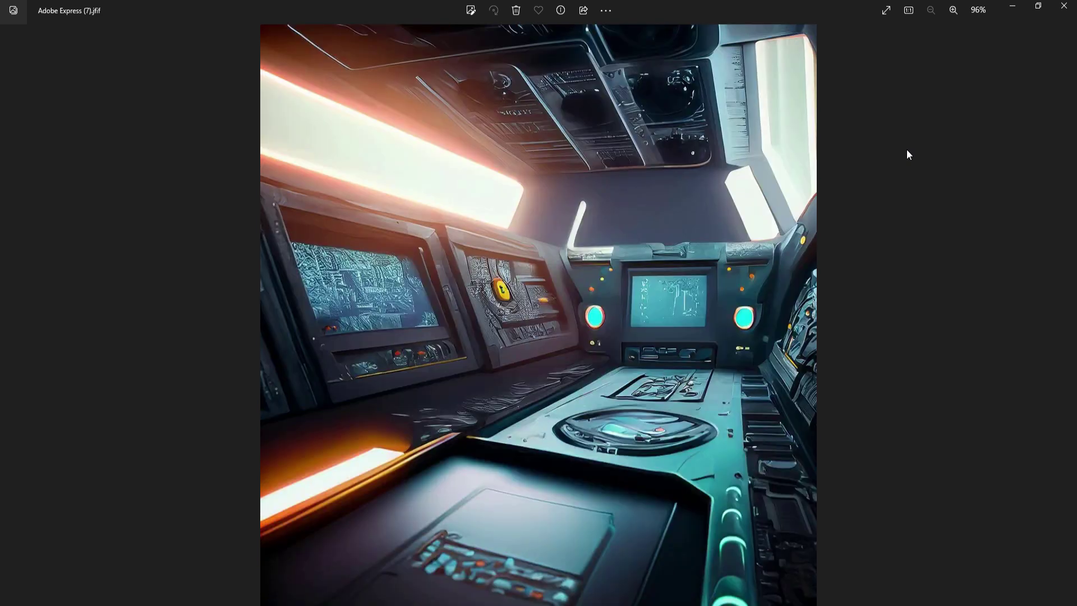
pyautogui.press('Right')
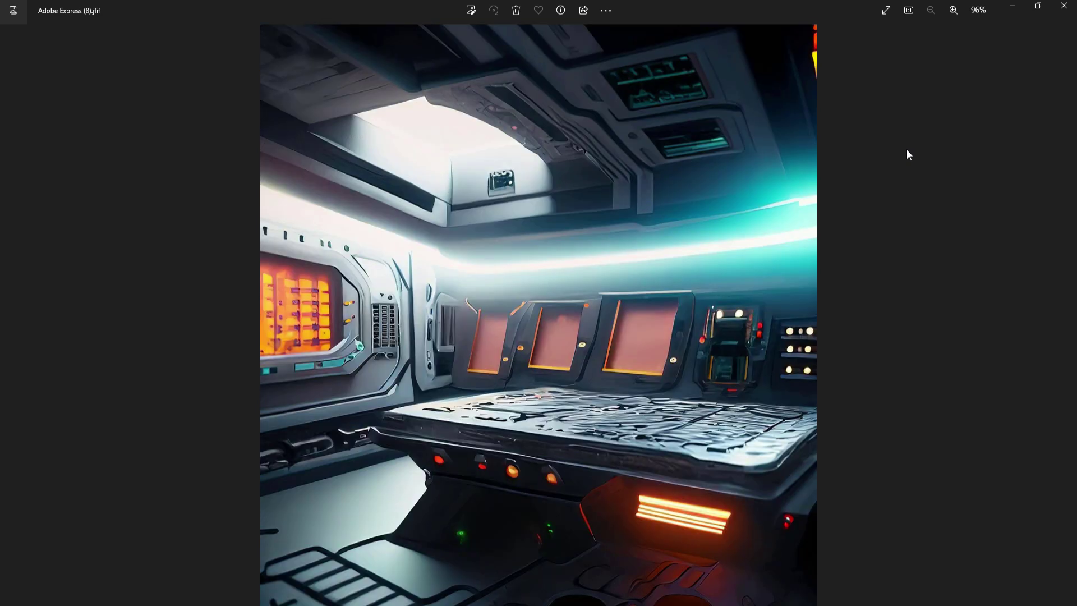
pyautogui.press('Right')
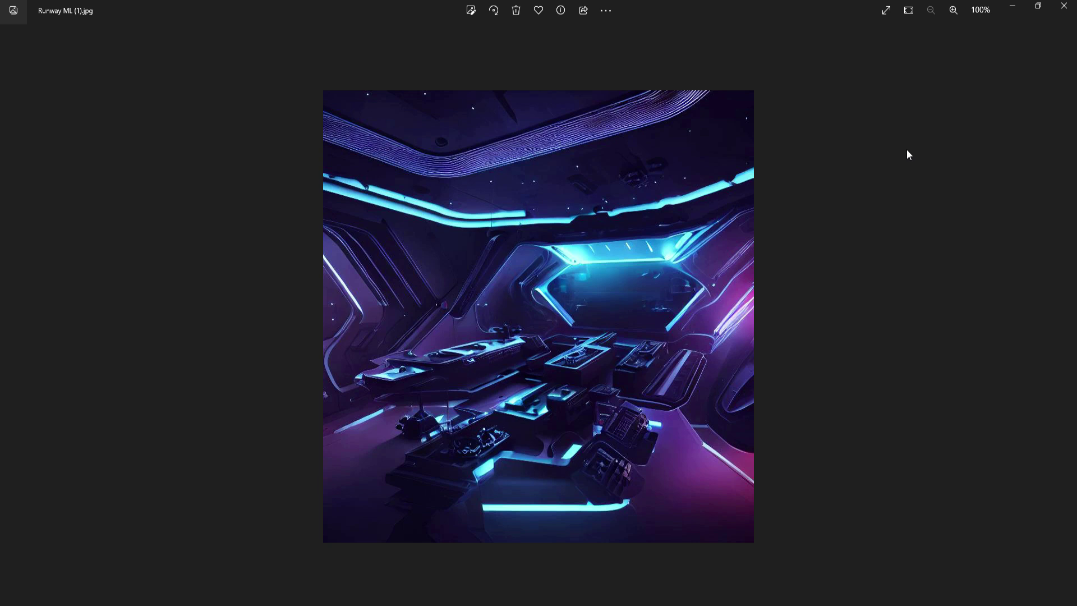
pyautogui.press('Right')
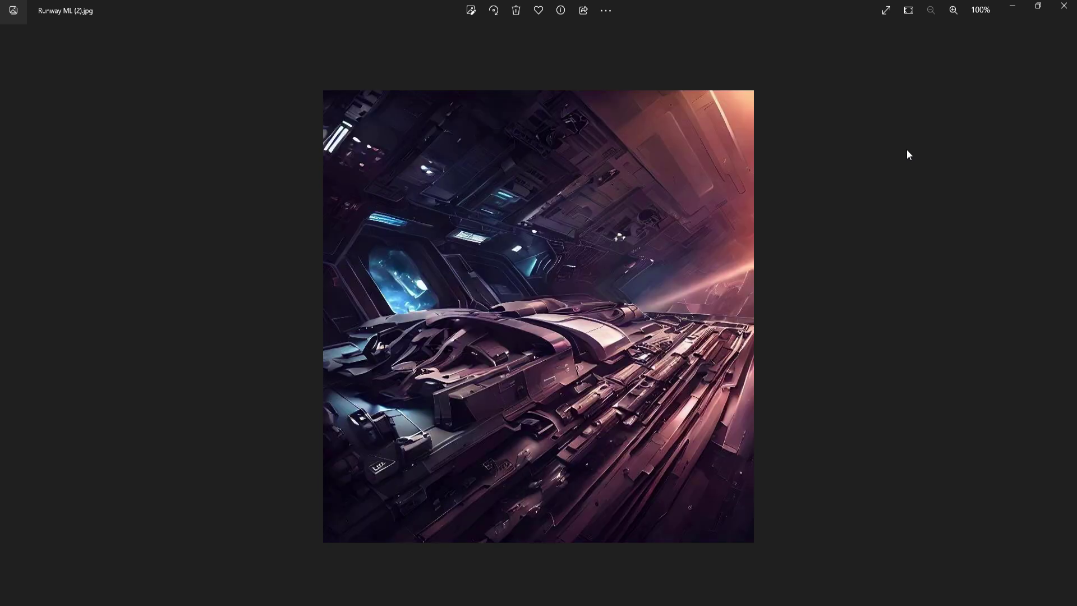
pyautogui.press('Right')
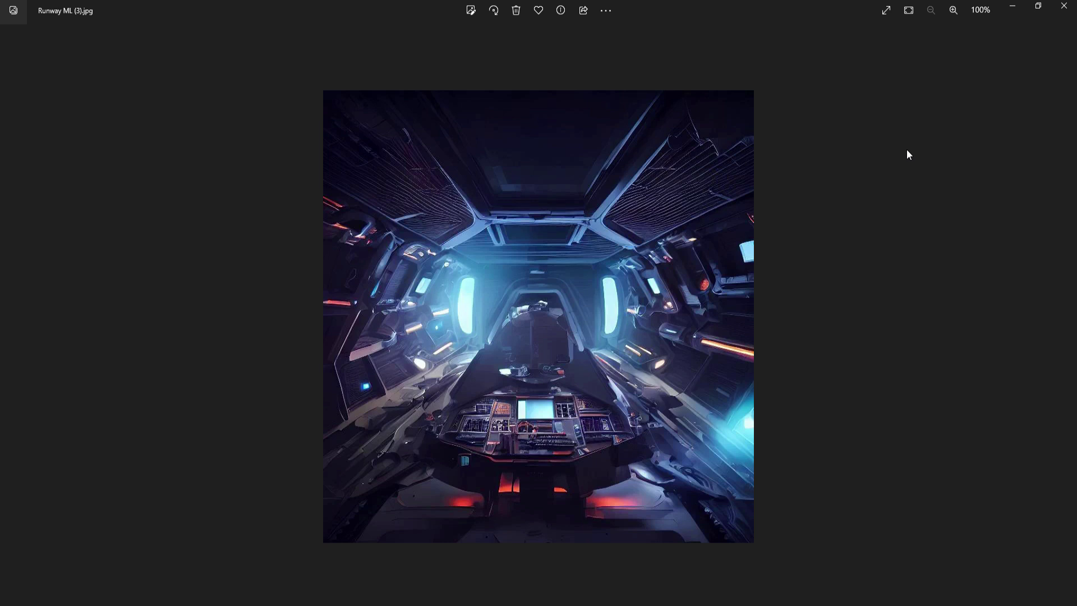
pyautogui.press('Right')
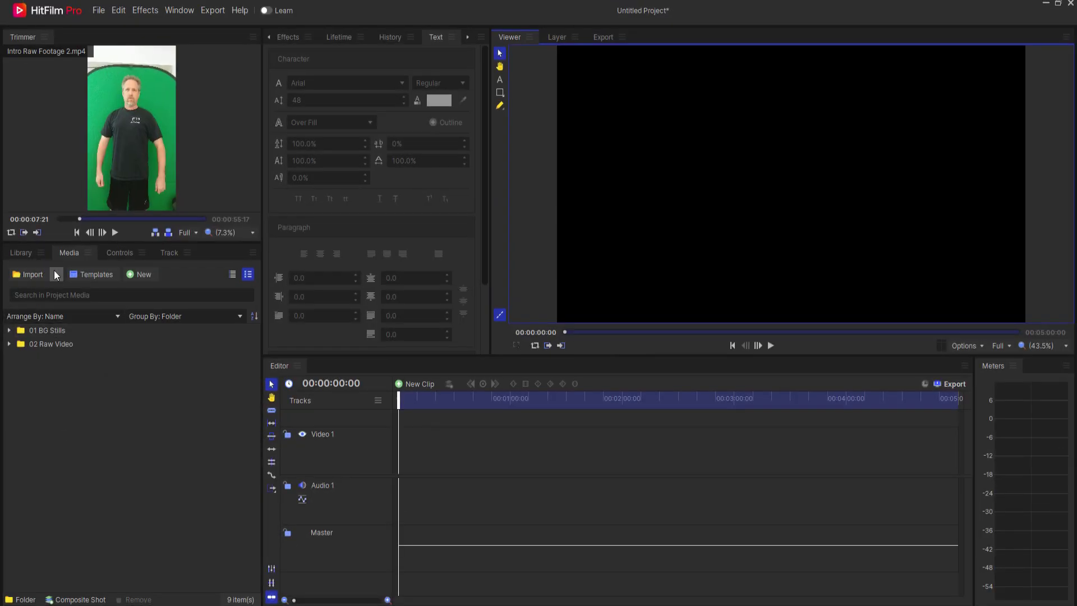
pyautogui.click(144, 275)
# - Create a 1080p Composite Shot 1 and add Tensor Art.png from 01 BG Stills as a layer
pyautogui.click(150, 288)
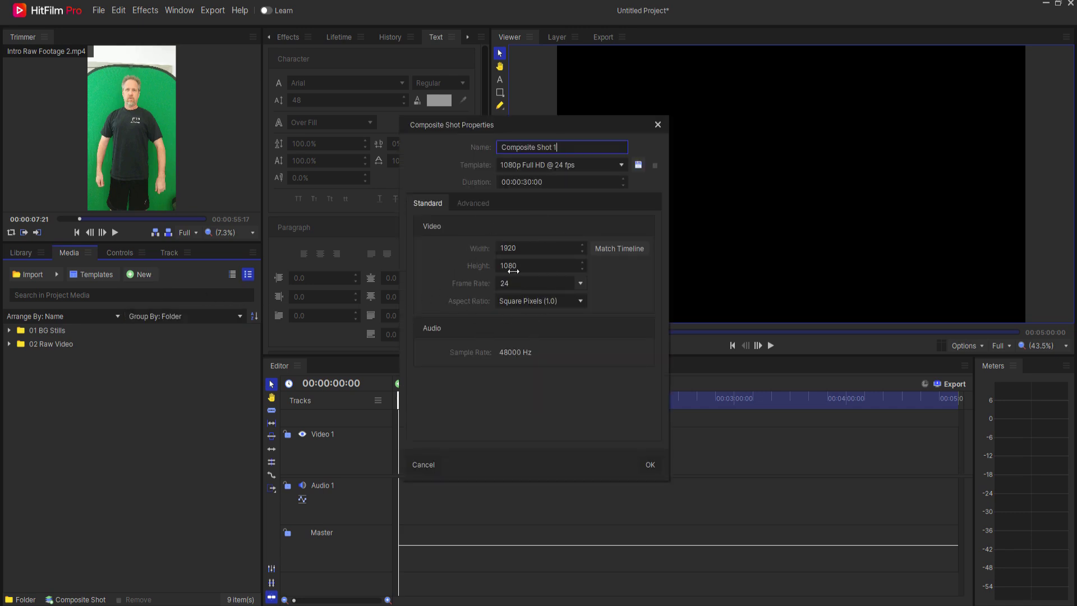
pyautogui.click(651, 465)
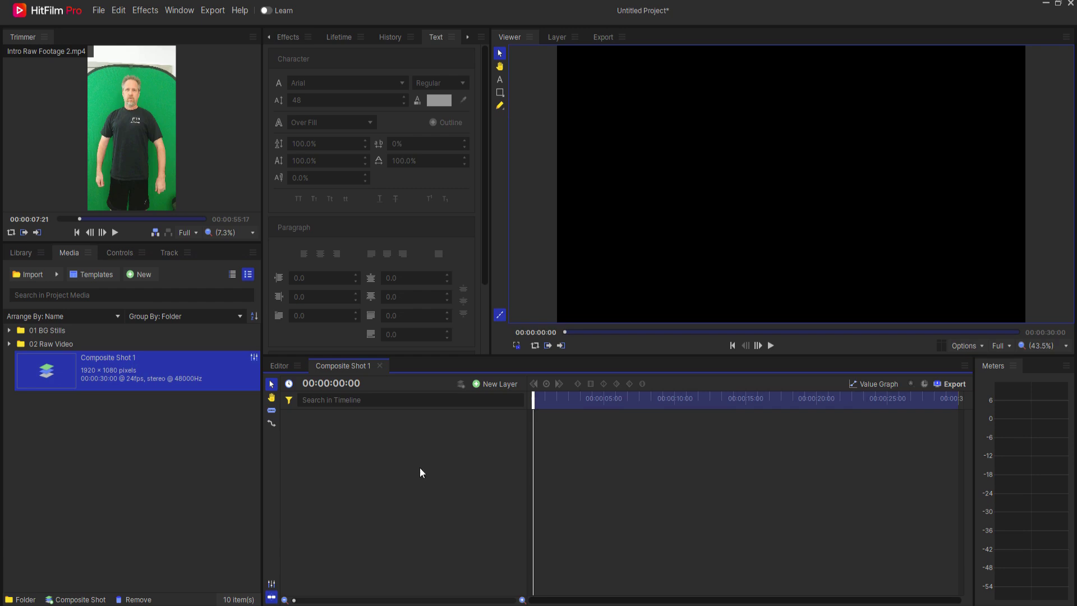
pyautogui.click(9, 330)
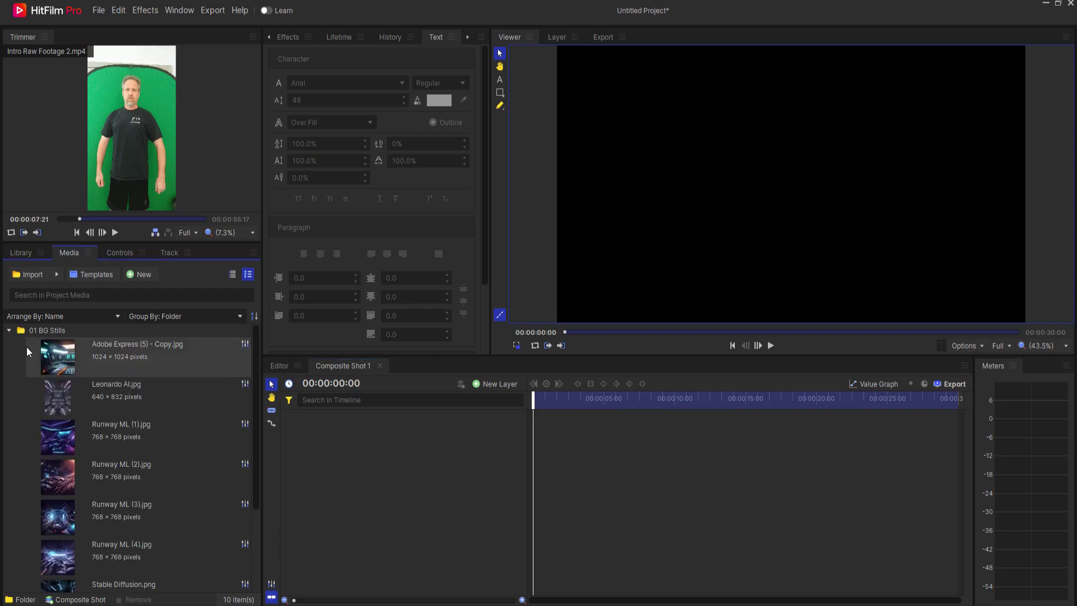
pyautogui.scroll(-3, 94, 443)
pyautogui.click(82, 516)
pyautogui.moveTo(81, 516); pyautogui.dragTo(443, 504)
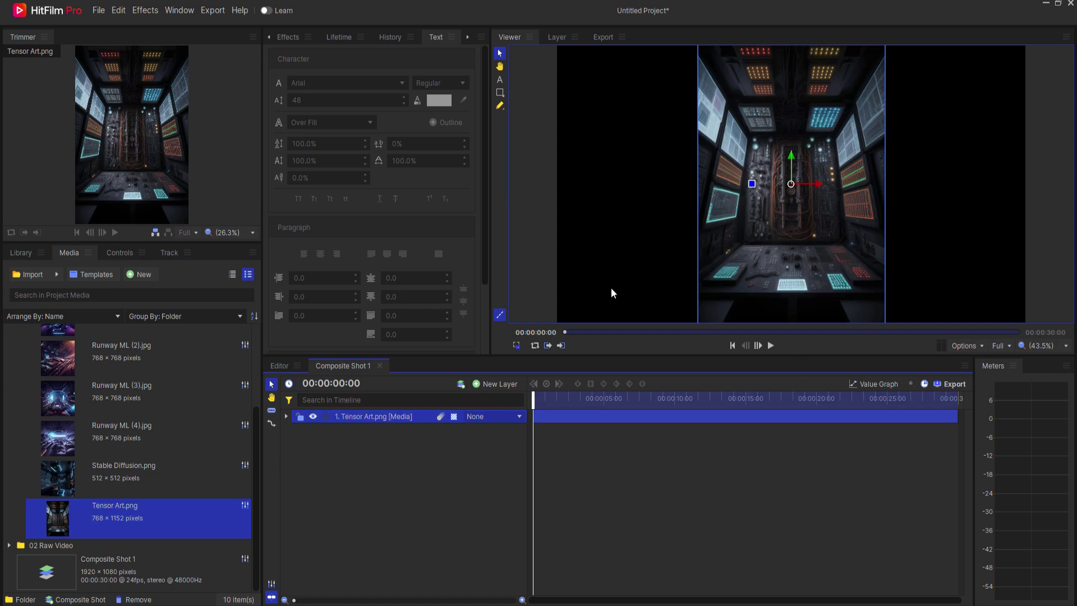
# - Fit the Tensor Art layer to frame width and shift it upward
pyautogui.rightClick(361, 417)
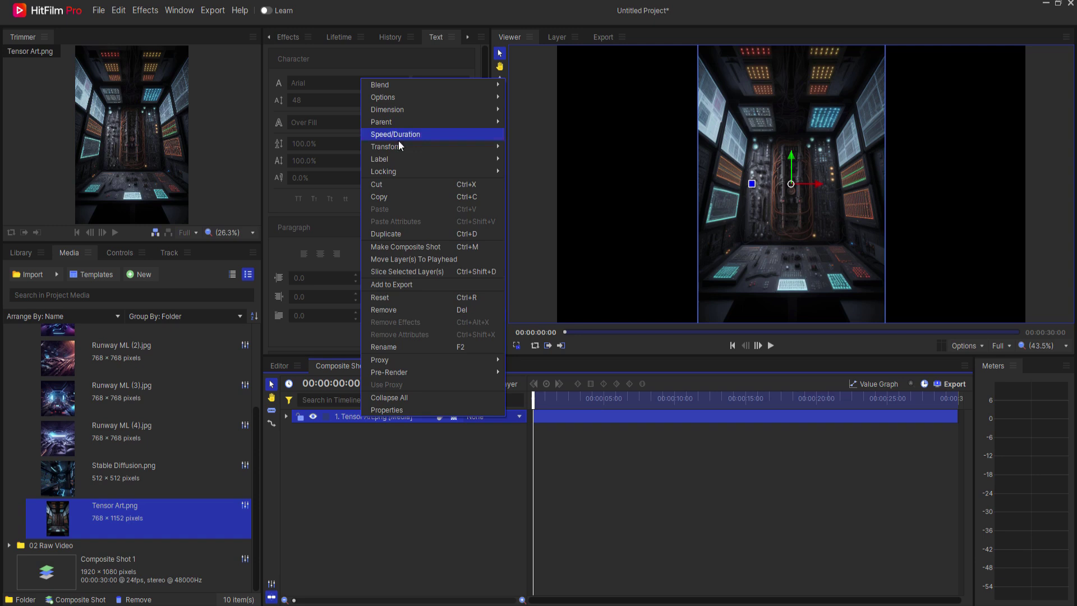
pyautogui.moveTo(399, 147)
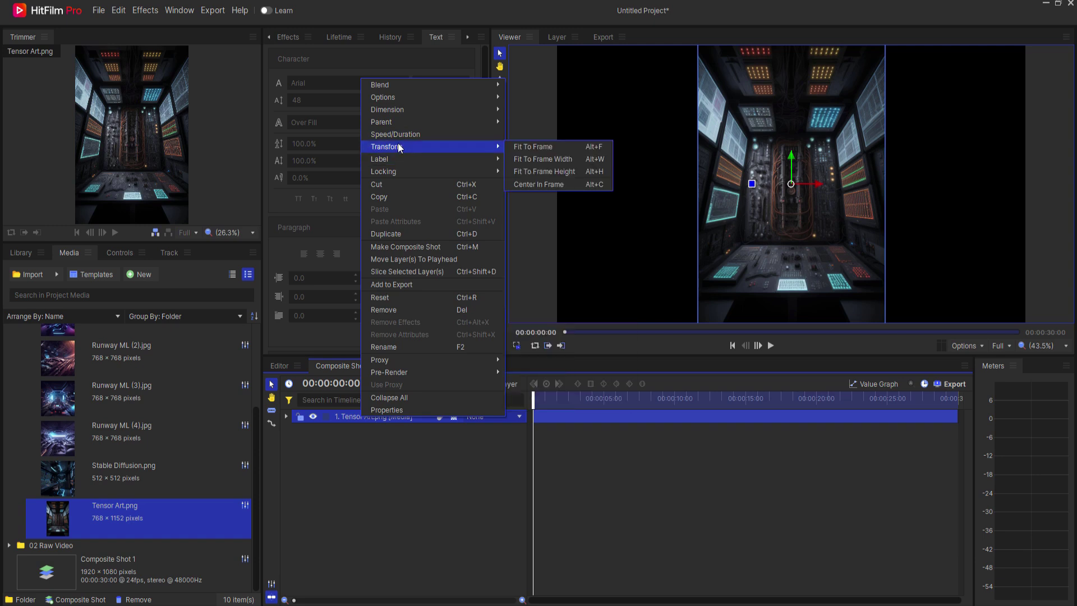
pyautogui.click(546, 158)
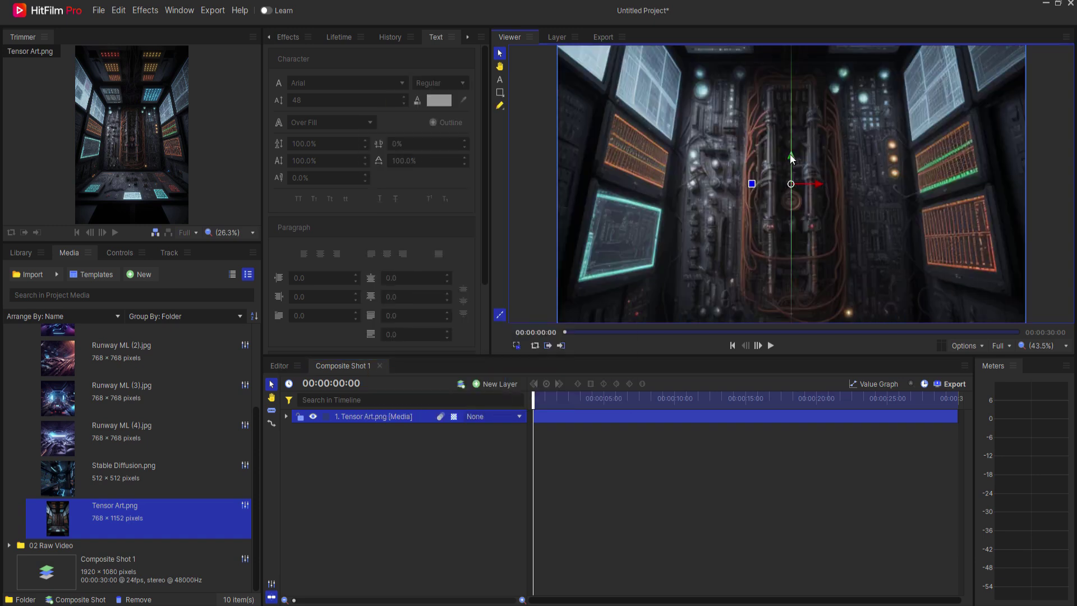
pyautogui.moveTo(789, 157); pyautogui.dragTo(790, 65)
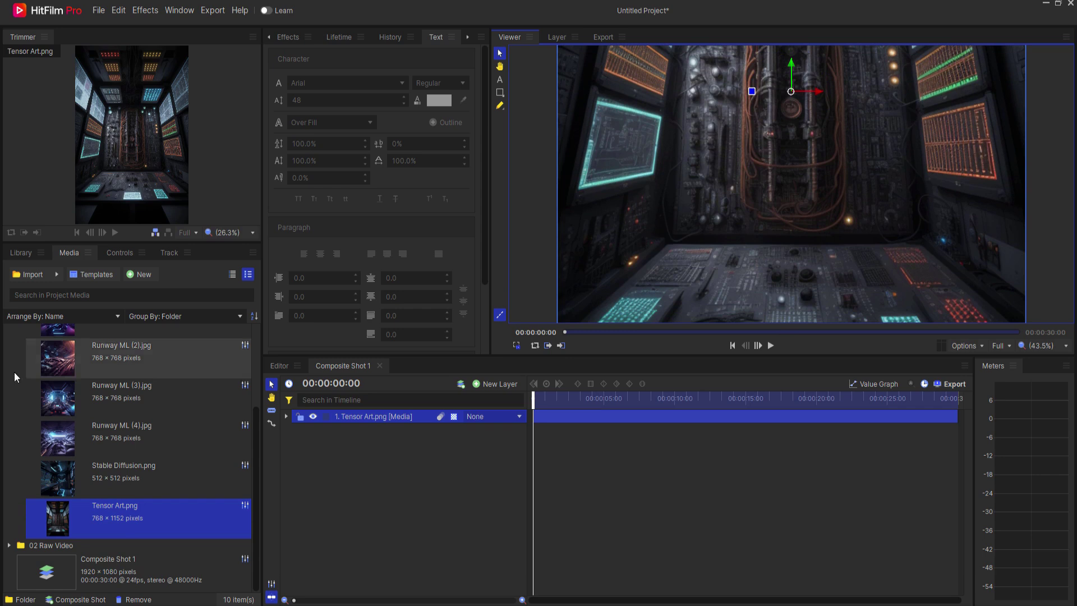
# - Add Intro Raw Footage 2.mp4 as a muted layer above the Tensor Art background
pyautogui.click(13, 352)
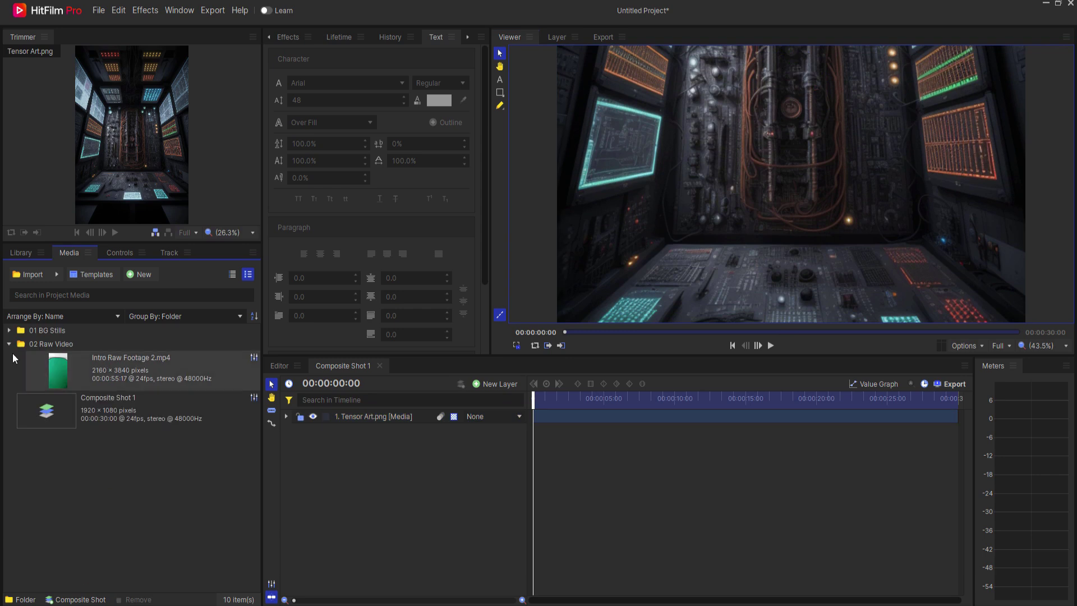
pyautogui.click(58, 367)
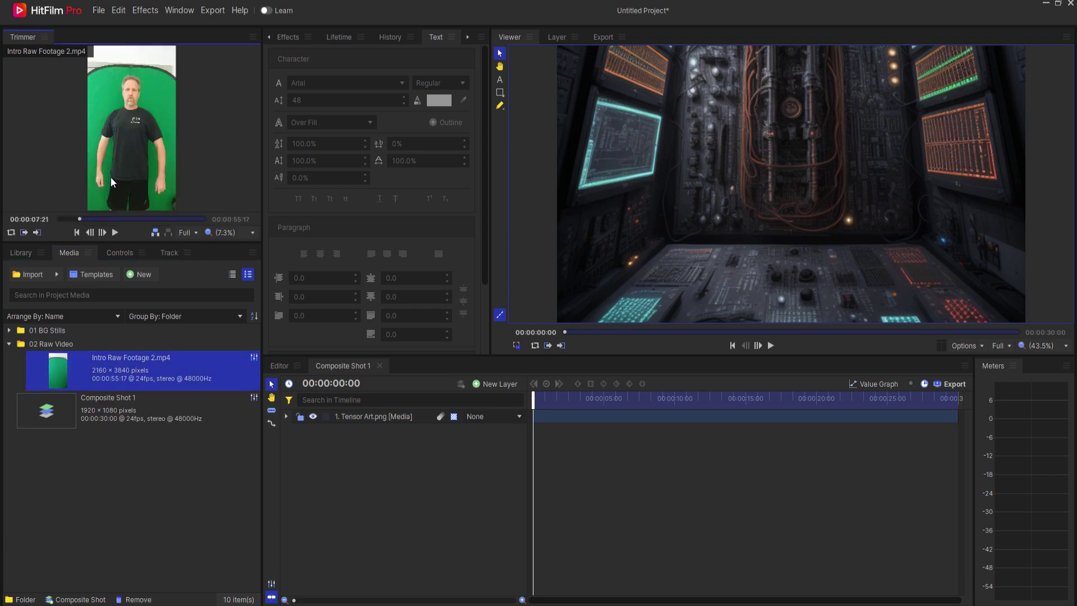
pyautogui.moveTo(110, 176); pyautogui.dragTo(367, 459)
pyautogui.click(122, 252)
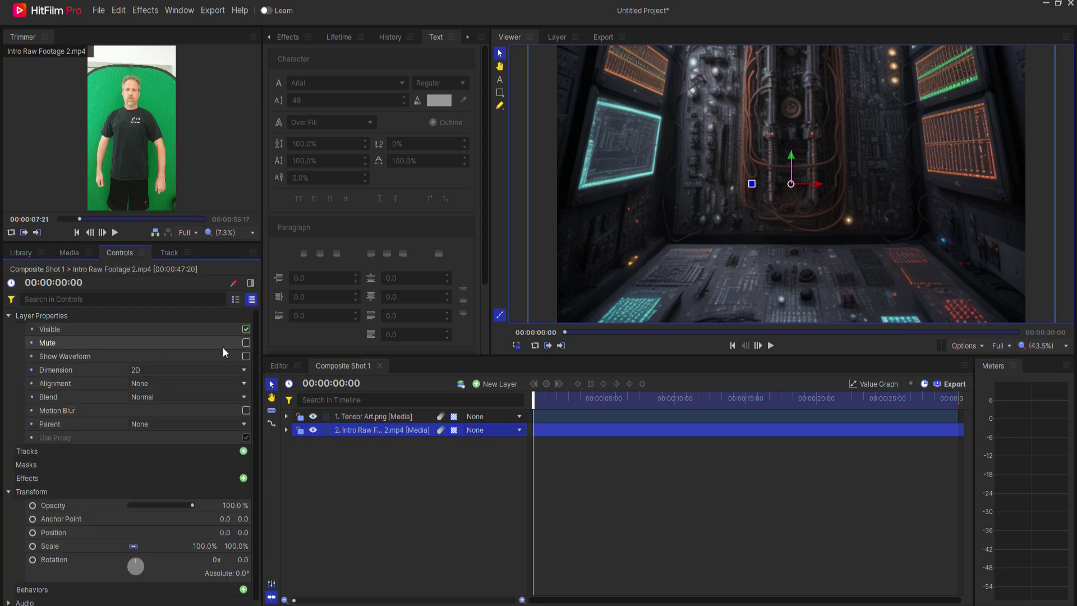
pyautogui.click(246, 342)
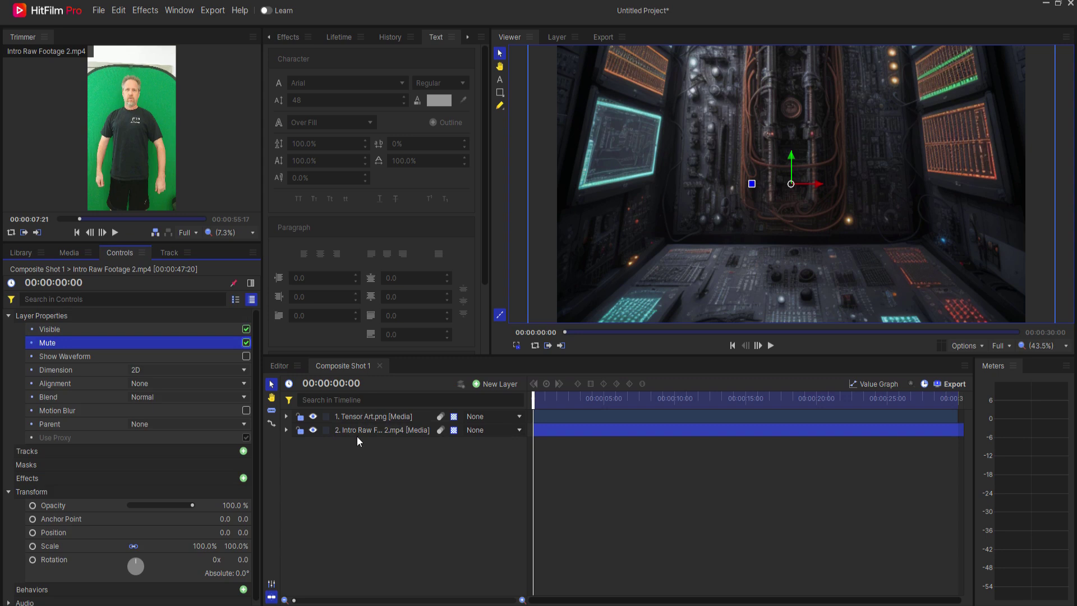
pyautogui.moveTo(355, 429); pyautogui.dragTo(357, 413)
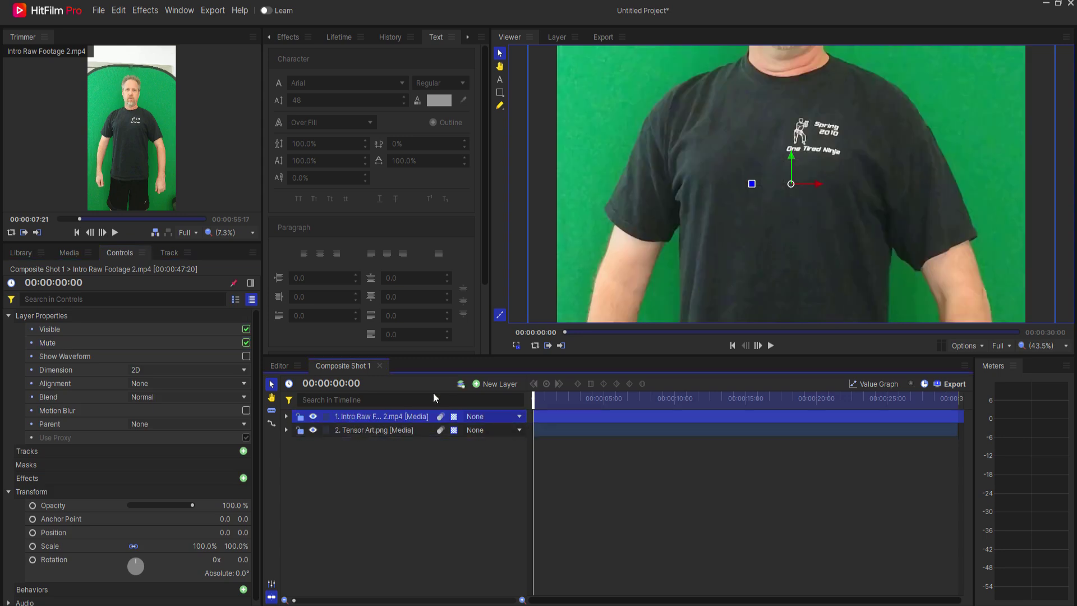
# - Scale the presenter footage to 32% and lower it to Position Y -170.1
pyautogui.click(286, 416)
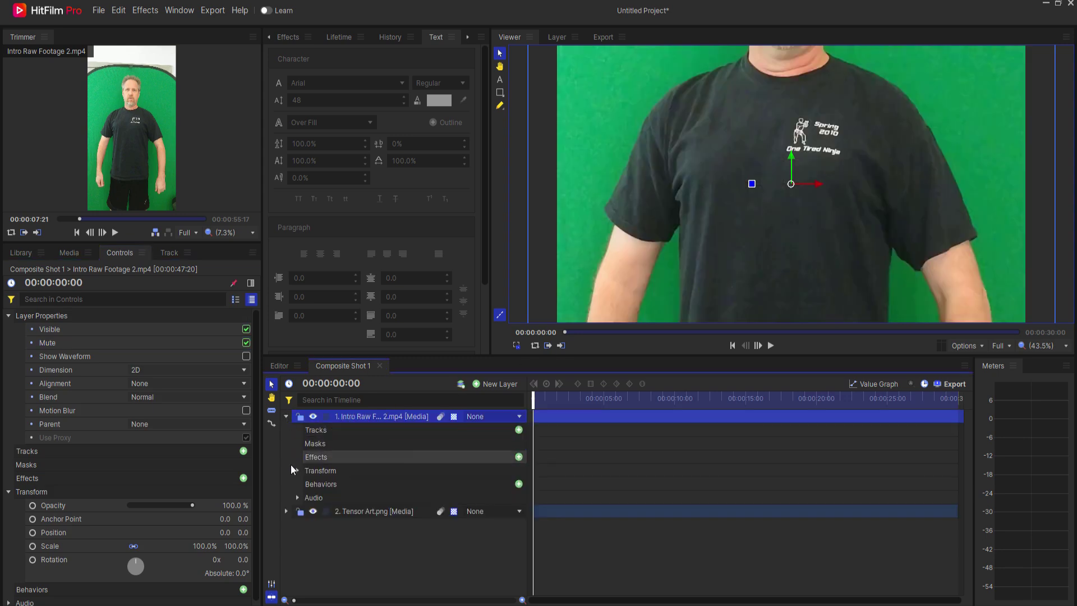
pyautogui.click(297, 470)
pyautogui.moveTo(487, 525); pyautogui.dragTo(469, 524)
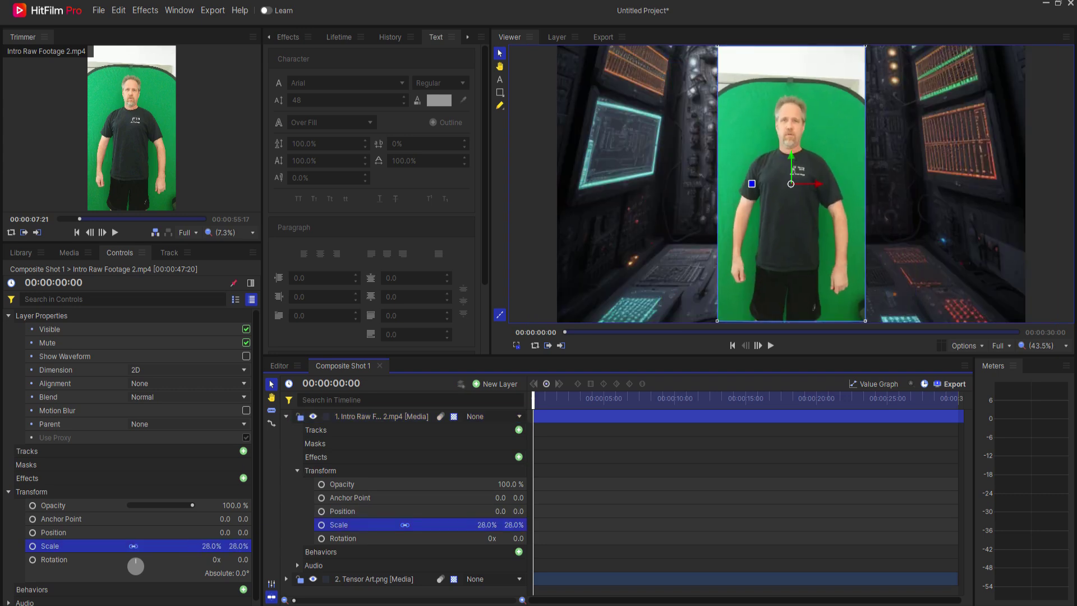
pyautogui.moveTo(793, 160); pyautogui.dragTo(792, 204)
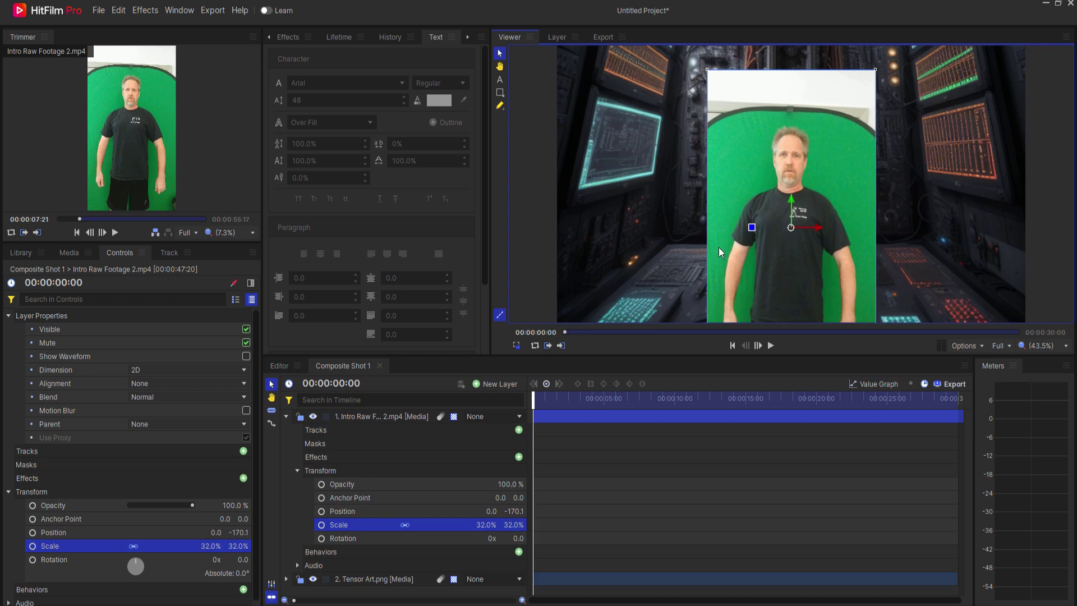
# - Draw a closed freehand mask around the presenter on Intro Raw Footage 2.mp4
pyautogui.scroll(-1, 800, 238)
pyautogui.moveTo(810, 272); pyautogui.dragTo(805, 218)
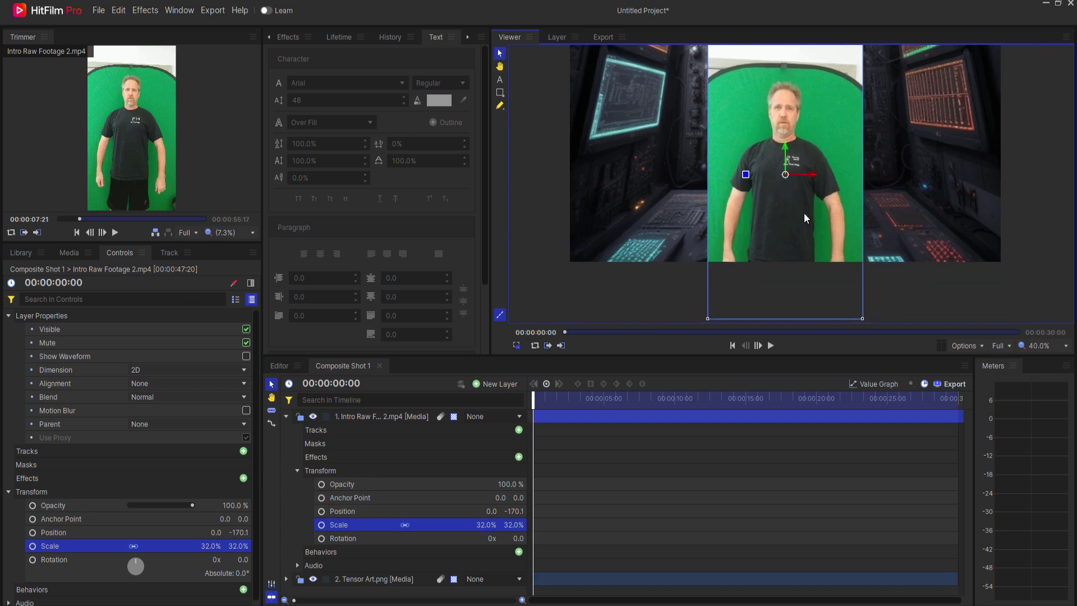
pyautogui.click(500, 106)
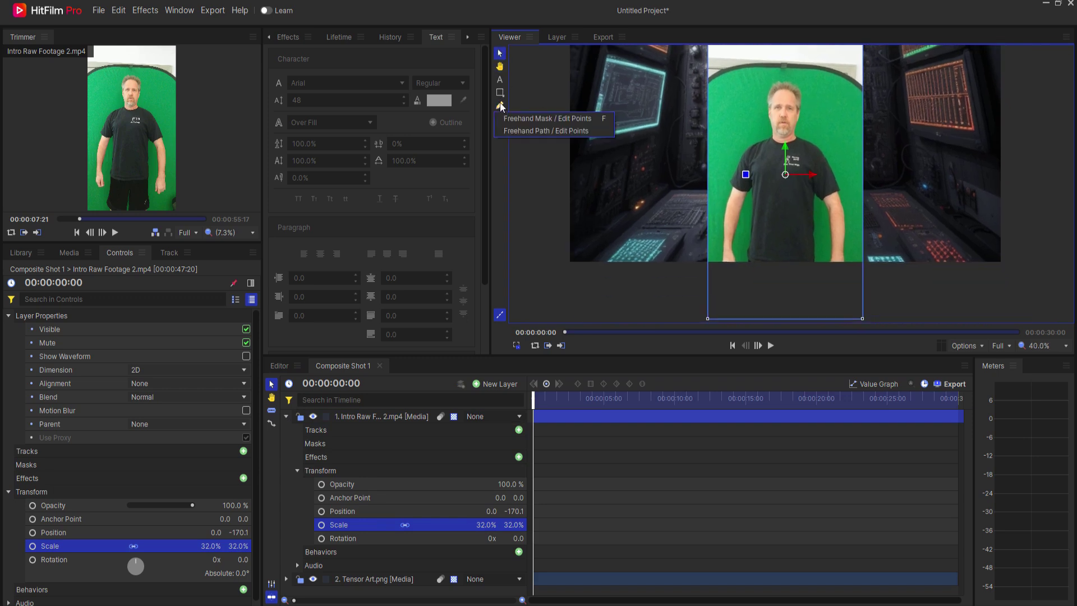
pyautogui.click(535, 119)
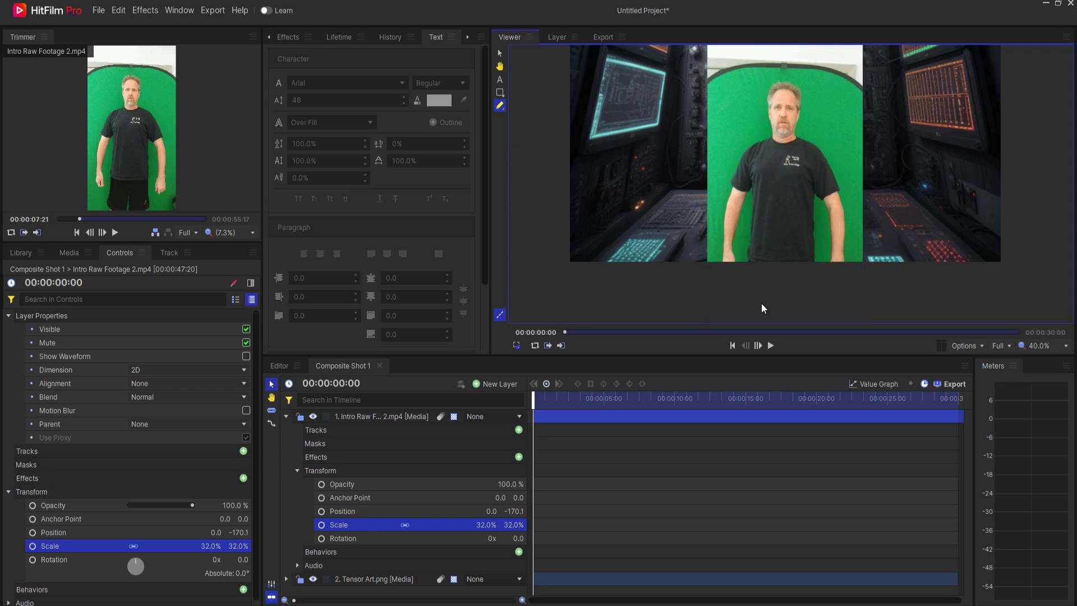
pyautogui.click(718, 288)
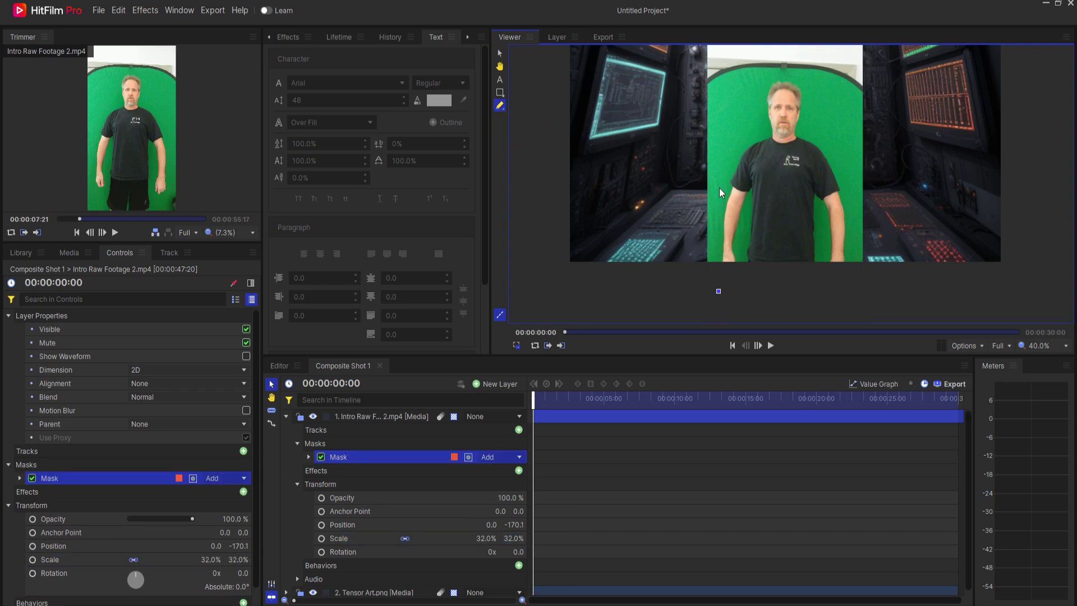
pyautogui.click(755, 93)
pyautogui.click(719, 291)
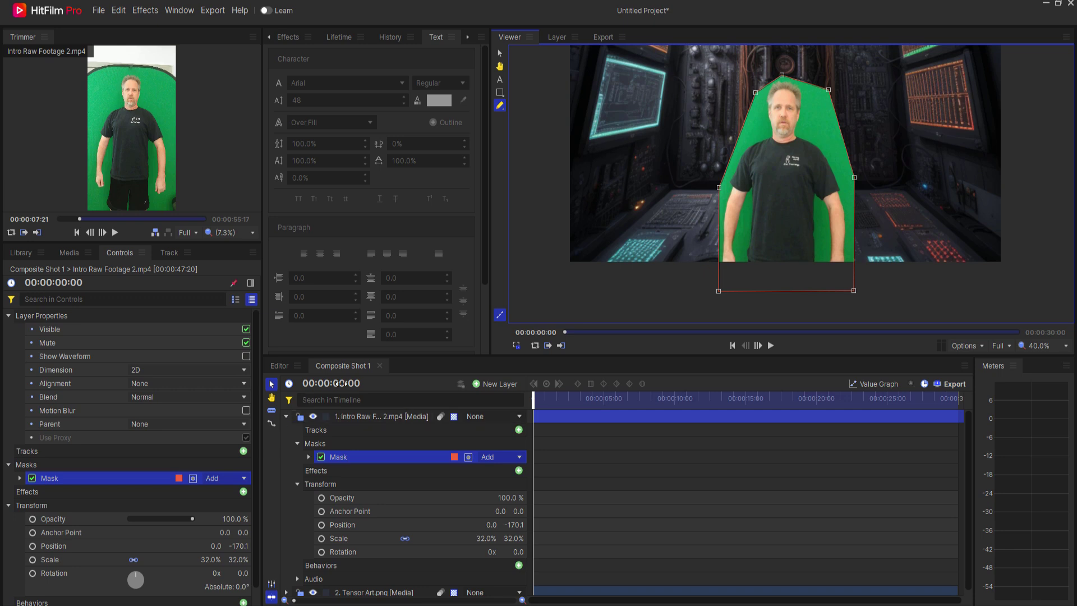
# - Apply the Greenscreen Key preset from the Effects search 'greens' to the presenter layer
pyautogui.click(296, 37)
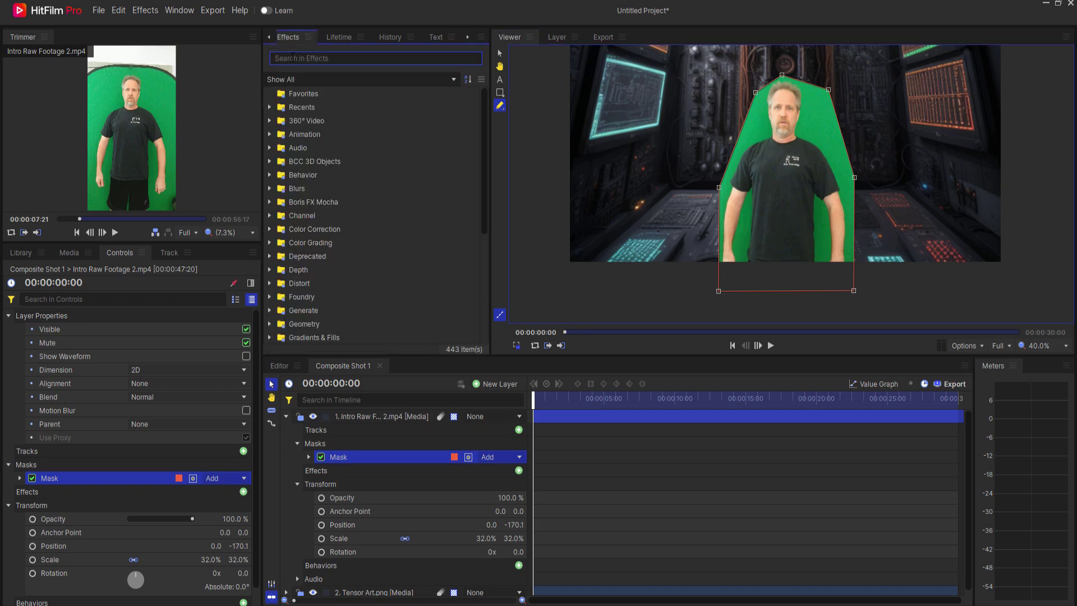
pyautogui.click(292, 58)
pyautogui.write('greens')
pyautogui.moveTo(336, 162); pyautogui.dragTo(346, 180)
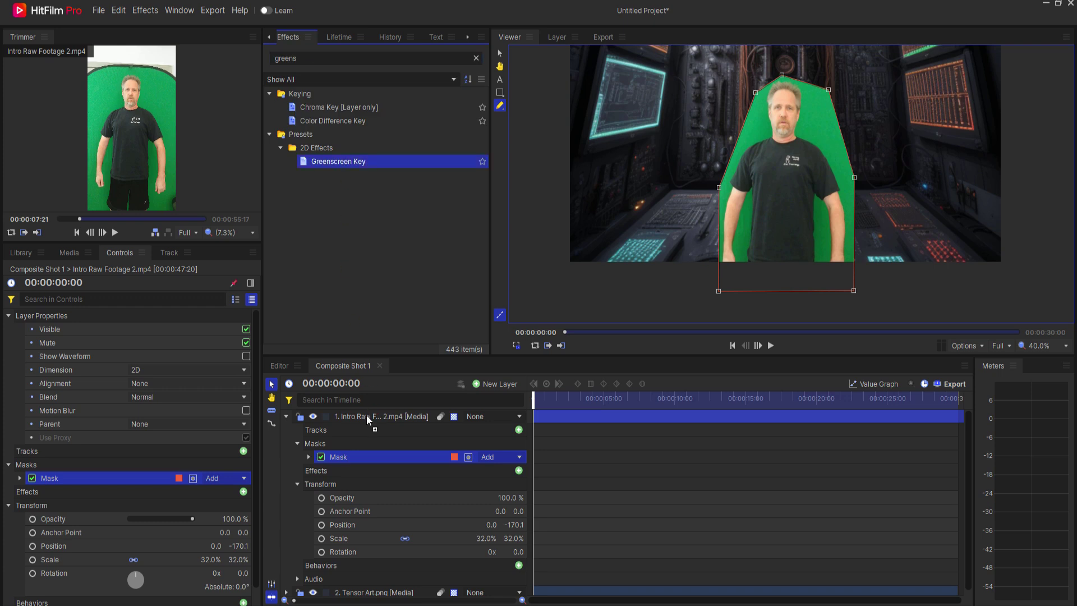
pyautogui.moveTo(366, 415); pyautogui.dragTo(366, 415)
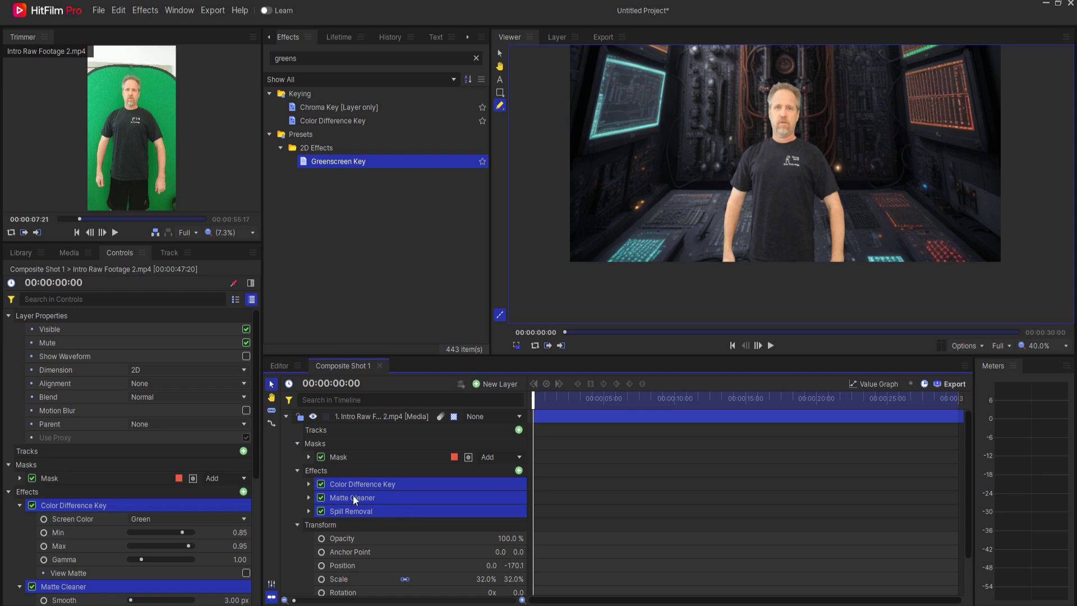
# - Raise the key's Min to 0.92 while checking the black-and-white matte
pyautogui.click(309, 484)
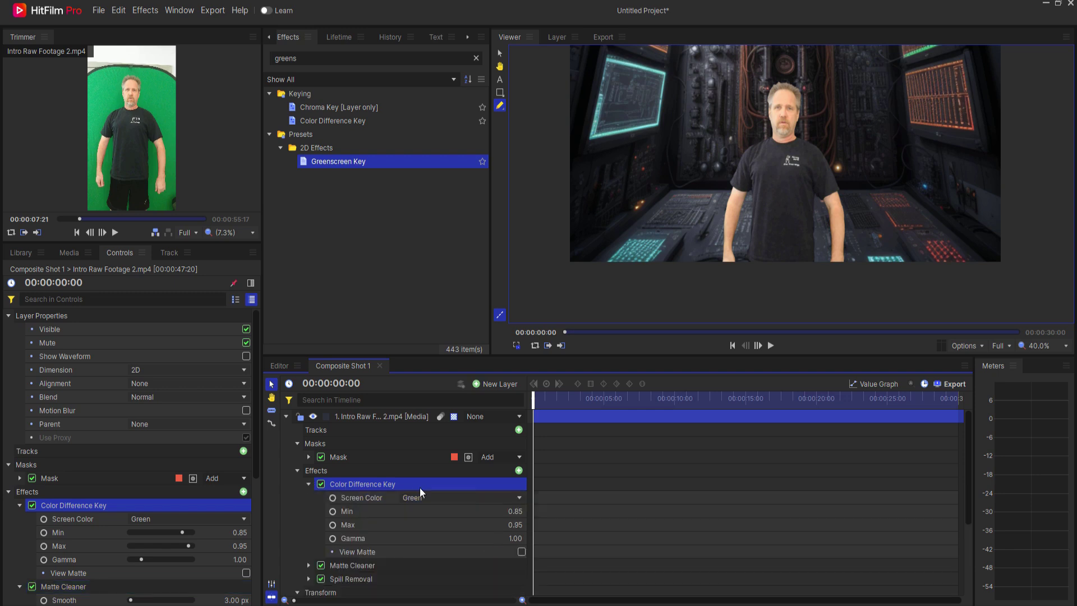
pyautogui.click(521, 552)
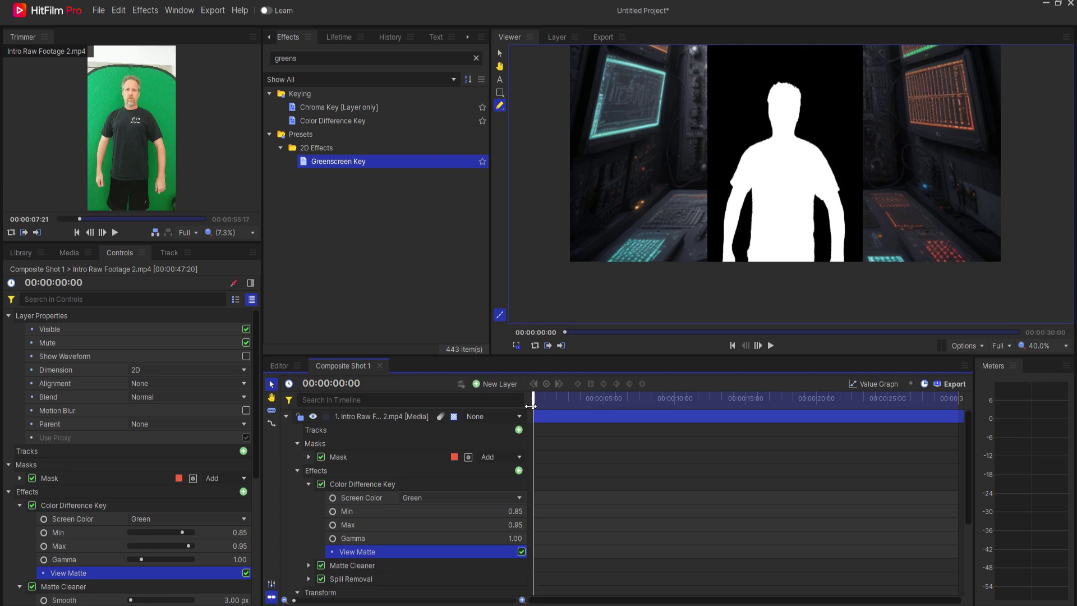
pyautogui.moveTo(531, 405); pyautogui.dragTo(588, 397)
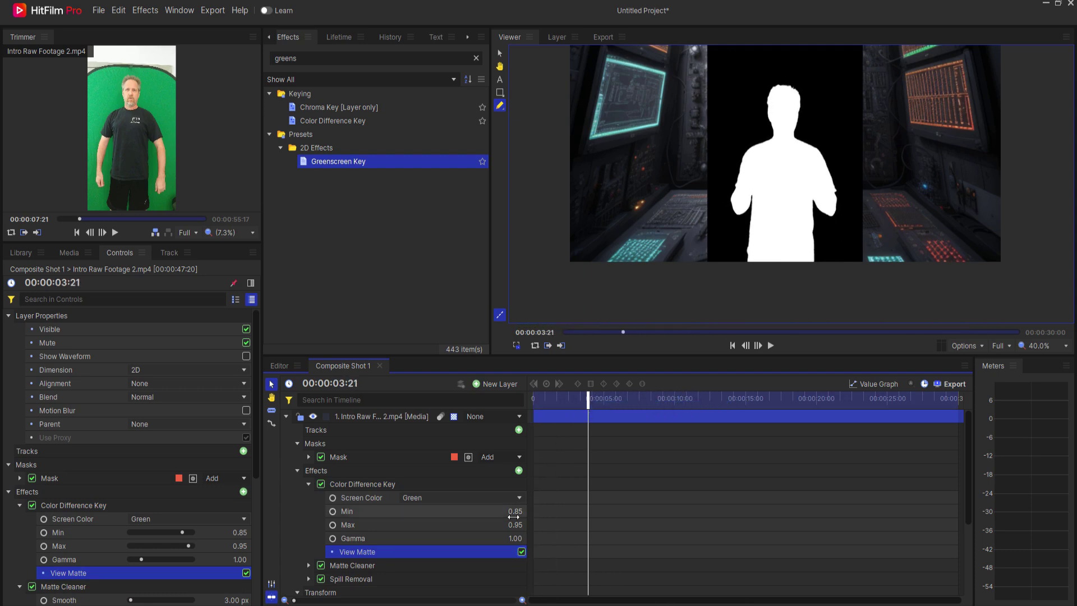
pyautogui.moveTo(512, 511); pyautogui.dragTo(536, 511)
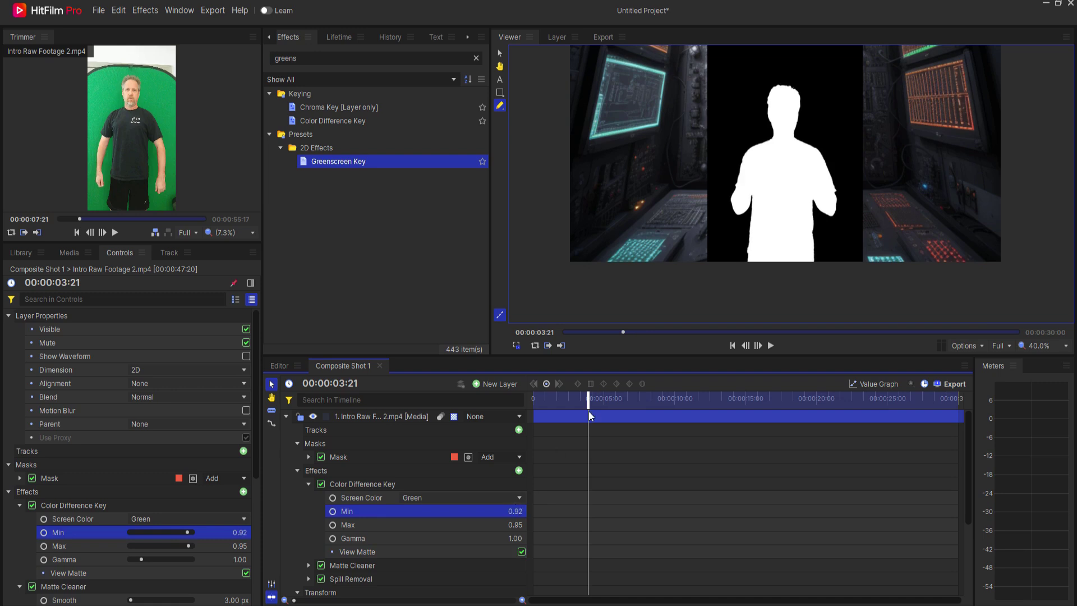
pyautogui.moveTo(588, 404); pyautogui.dragTo(611, 399)
pyautogui.press('Down')
pyautogui.press('Down')
pyautogui.press('Down')
pyautogui.press('space')
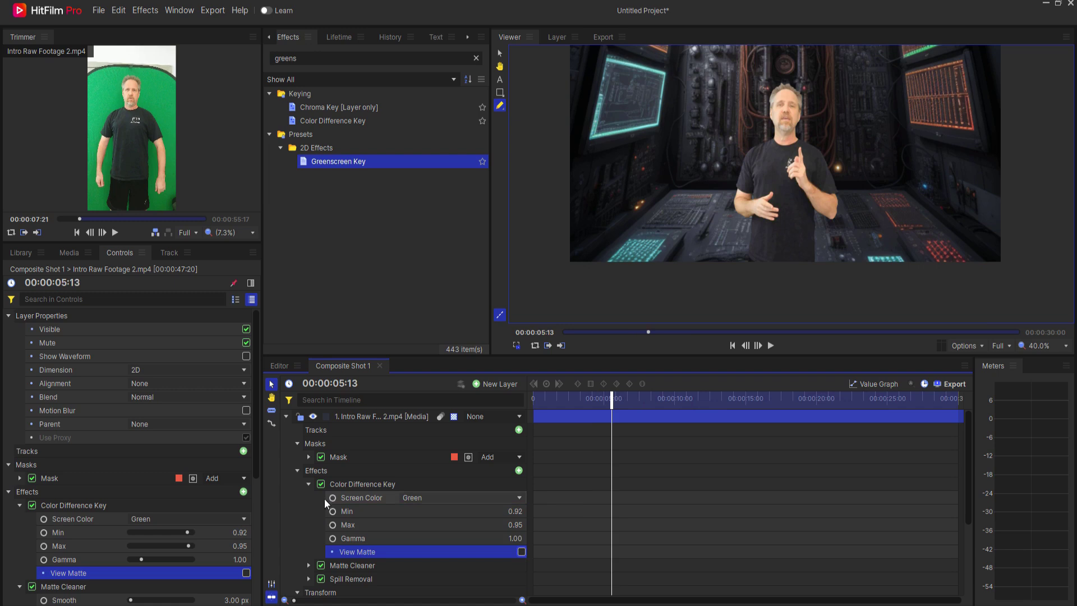
# - Re-enable the Spill Removal effect in the key stack
pyautogui.click(310, 483)
pyautogui.click(352, 496)
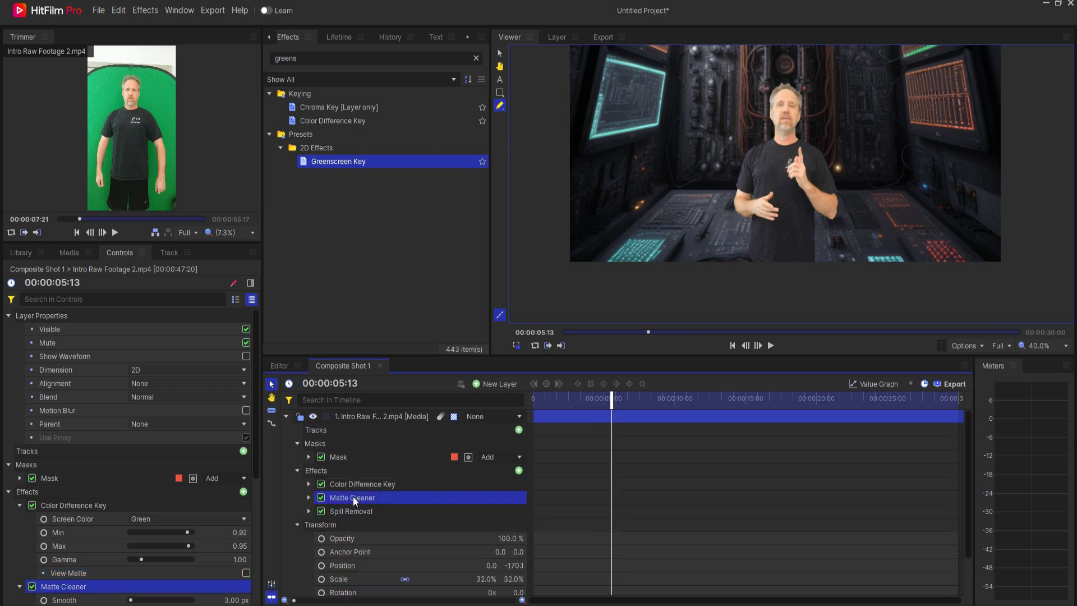
pyautogui.click(322, 510)
pyautogui.scroll(1, 753, 237)
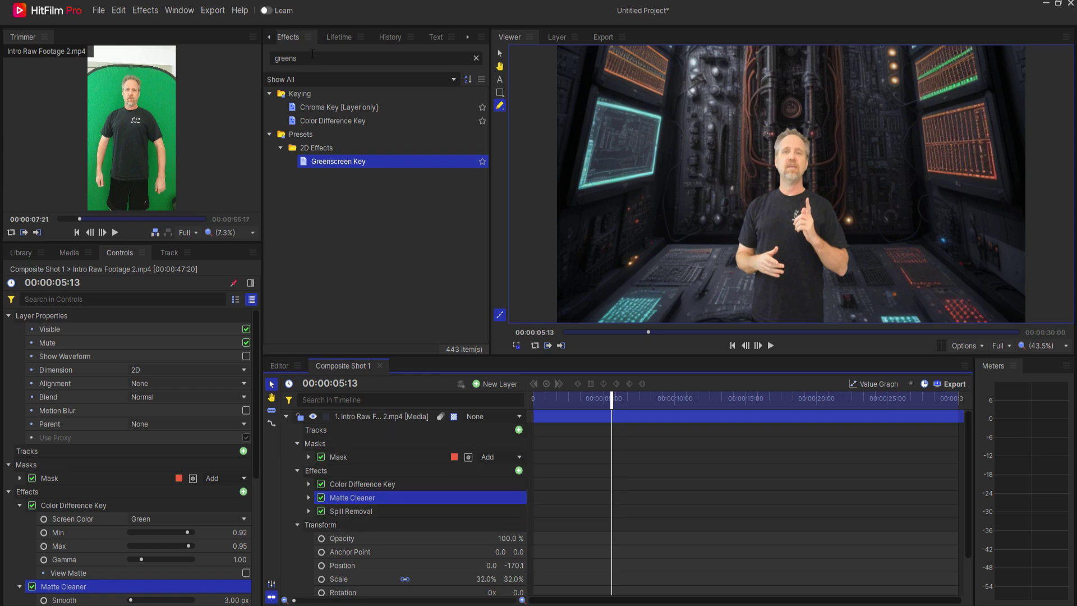
# - Add Light Wrap to the presenter layer, sourcing light from 2. Tensor Art.png
pyautogui.moveTo(300, 58); pyautogui.dragTo(263, 60)
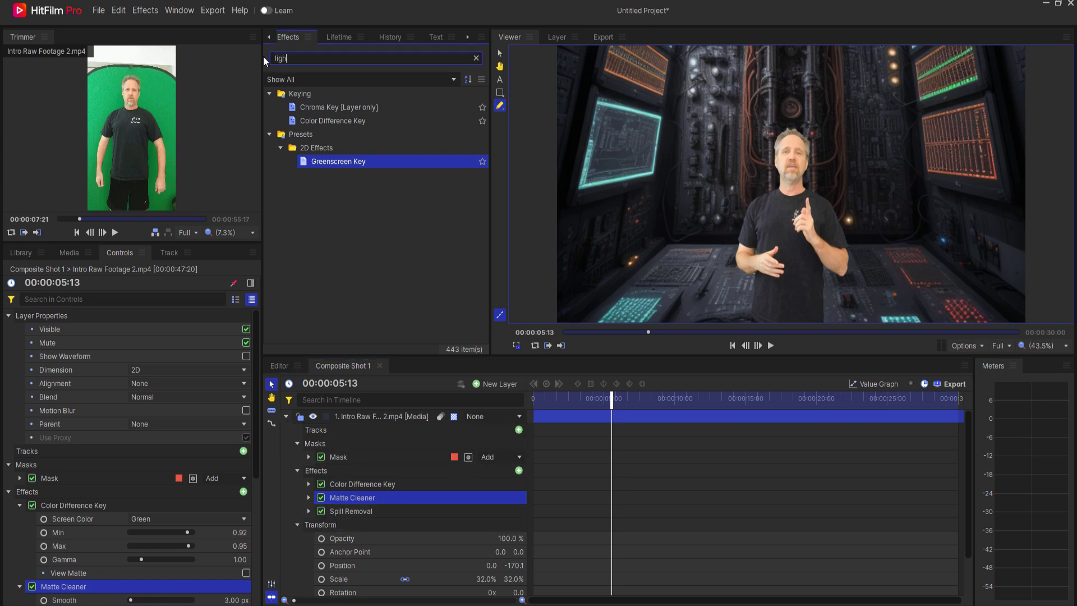
pyautogui.write('light wra')
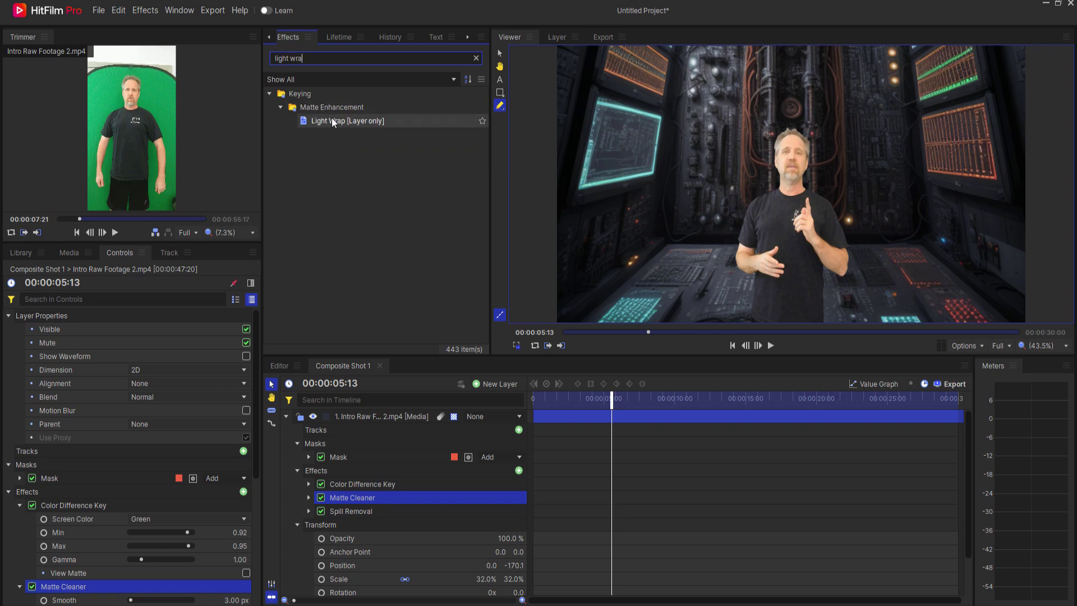
pyautogui.moveTo(335, 122); pyautogui.dragTo(345, 415)
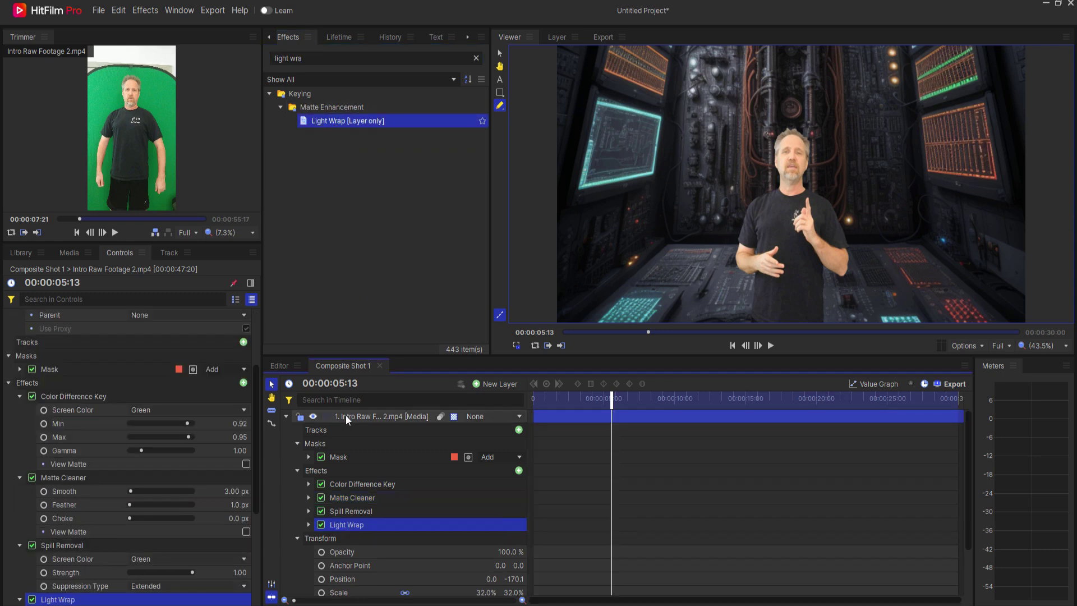
pyautogui.scroll(-3, 147, 490)
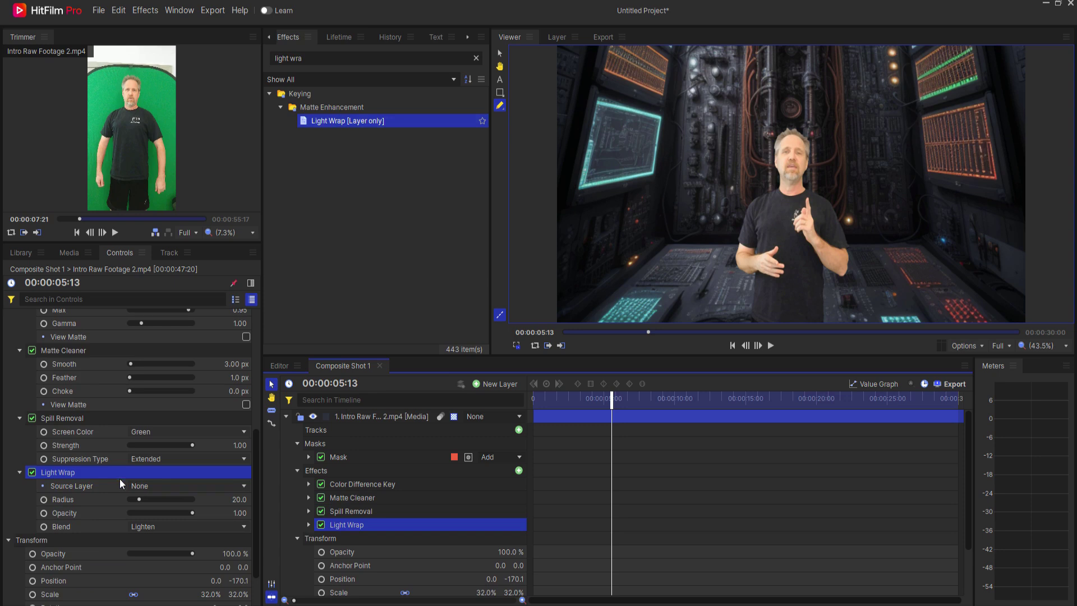
pyautogui.click(144, 485)
pyautogui.click(157, 515)
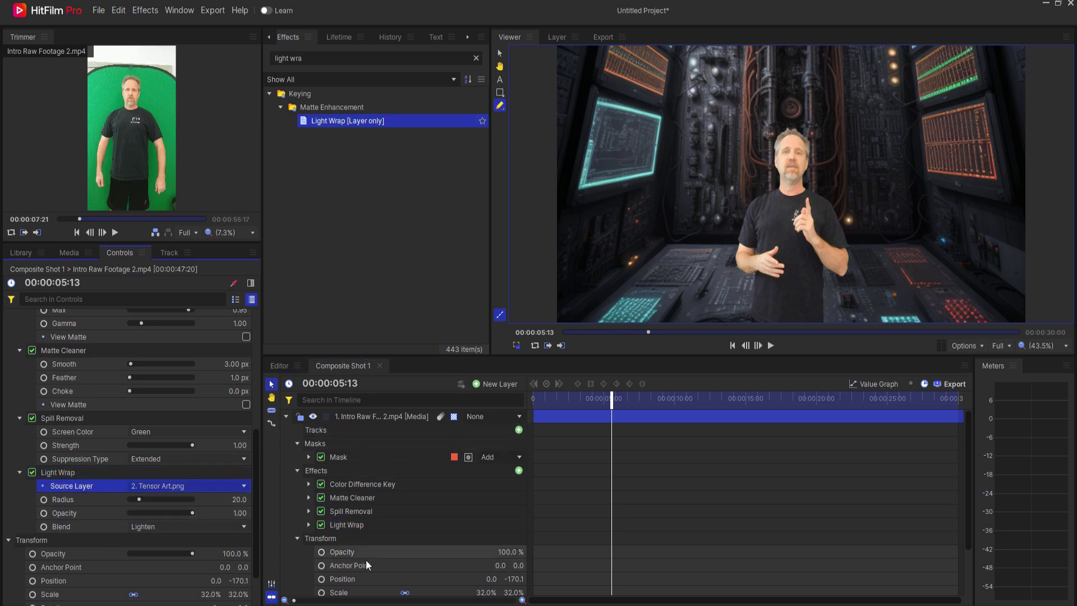
# - Enlarge the presenter layer to 49% scale and preview later in the clip
pyautogui.scroll(-1, 432, 572)
pyautogui.moveTo(488, 555); pyautogui.dragTo(507, 554)
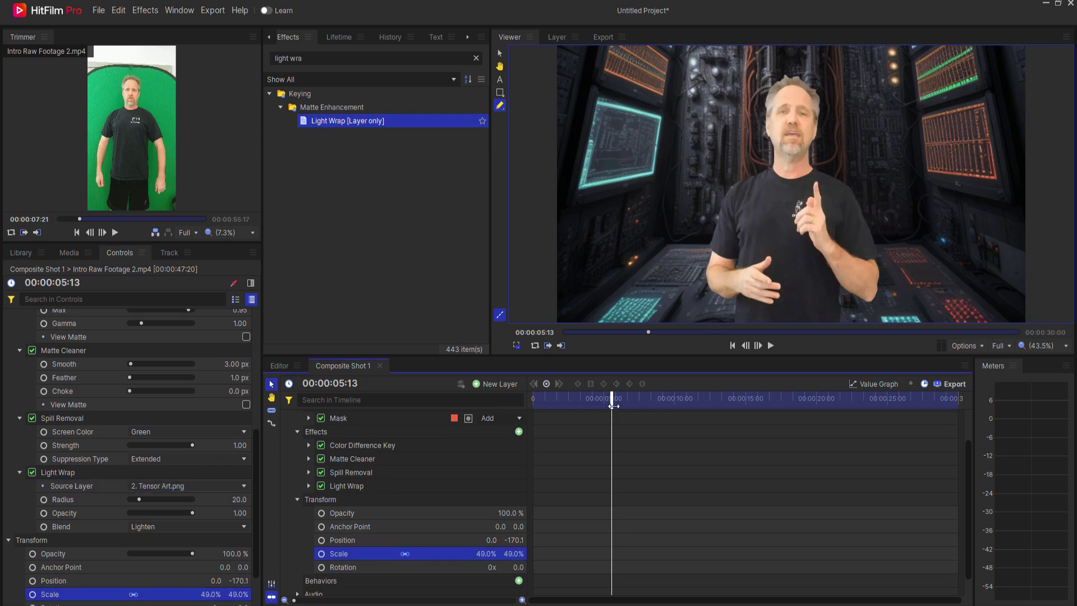
pyautogui.moveTo(613, 405); pyautogui.dragTo(695, 381)
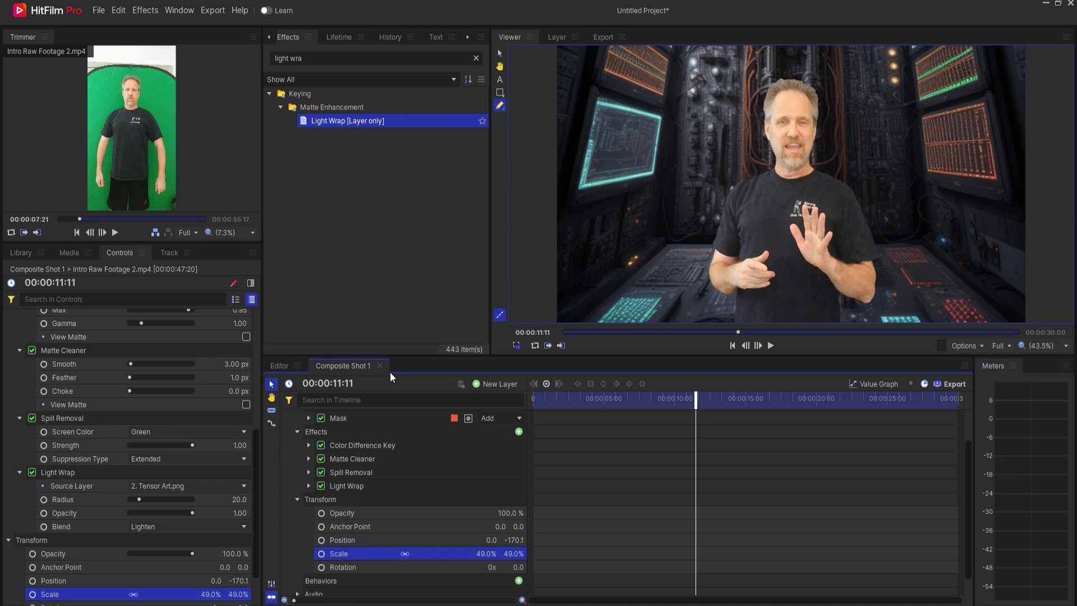
pyautogui.scroll(2, 355, 453)
pyautogui.click(286, 417)
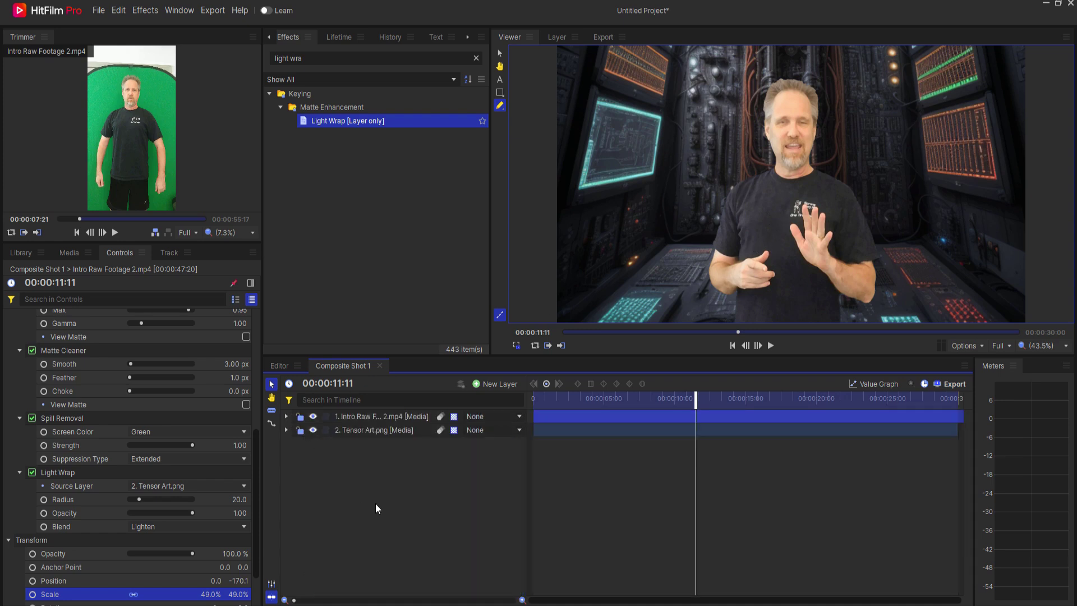